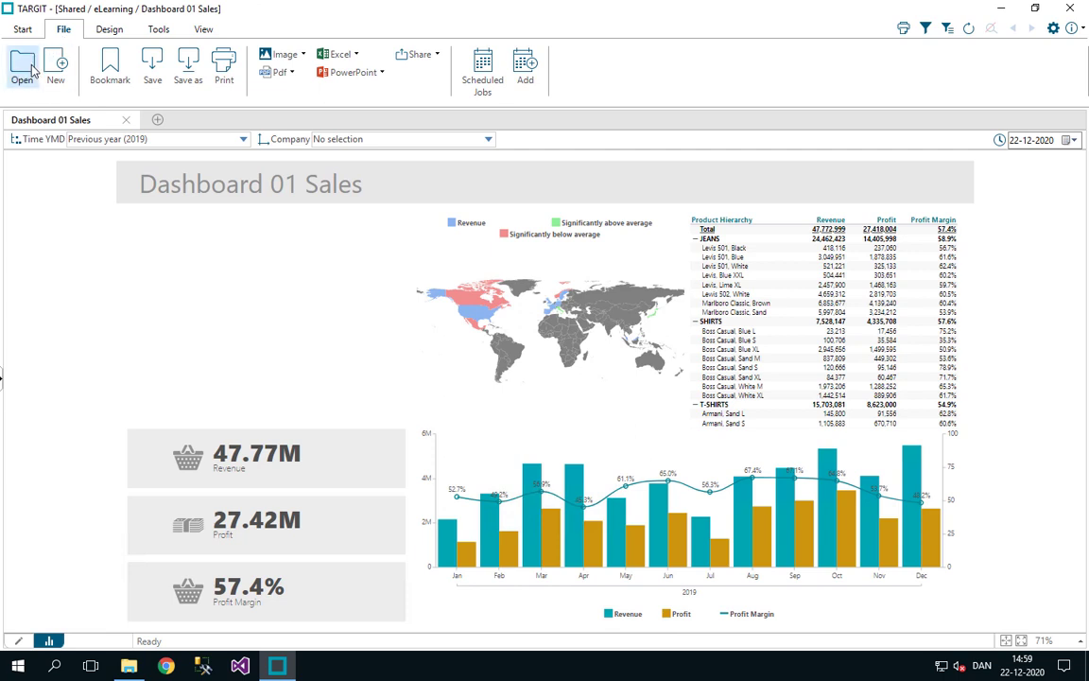
- View the dashboards stored in the shared eLearning folder and return to Dashboard 01 Sales
{"action": "left_click", "coordinate": [22, 64]}
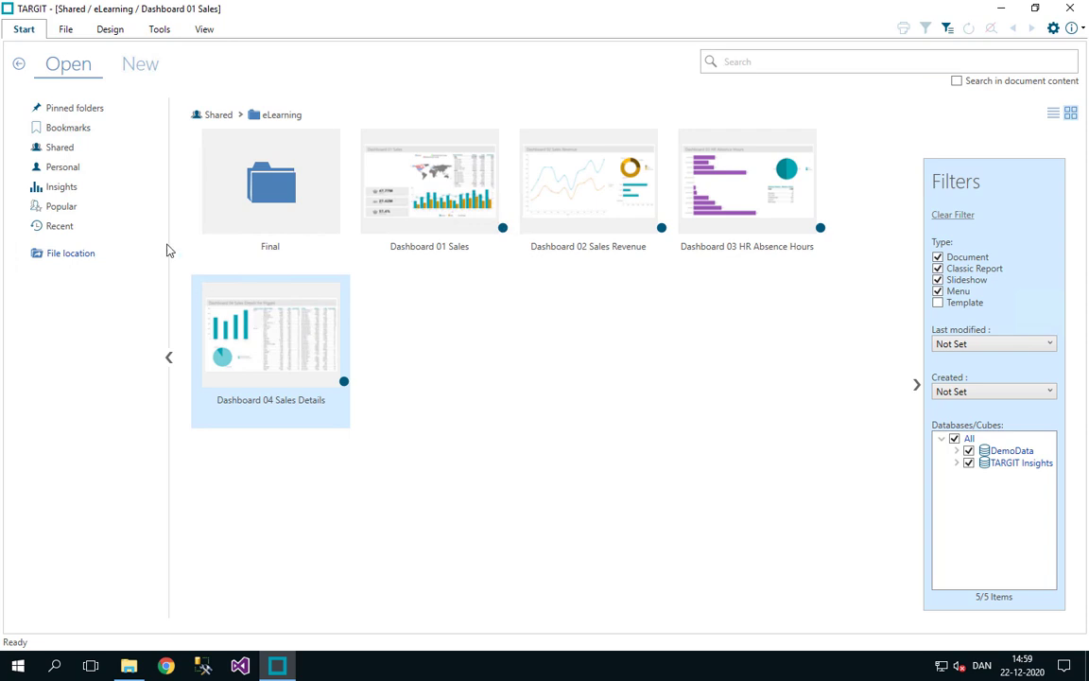
{"action": "left_click", "coordinate": [20, 66]}
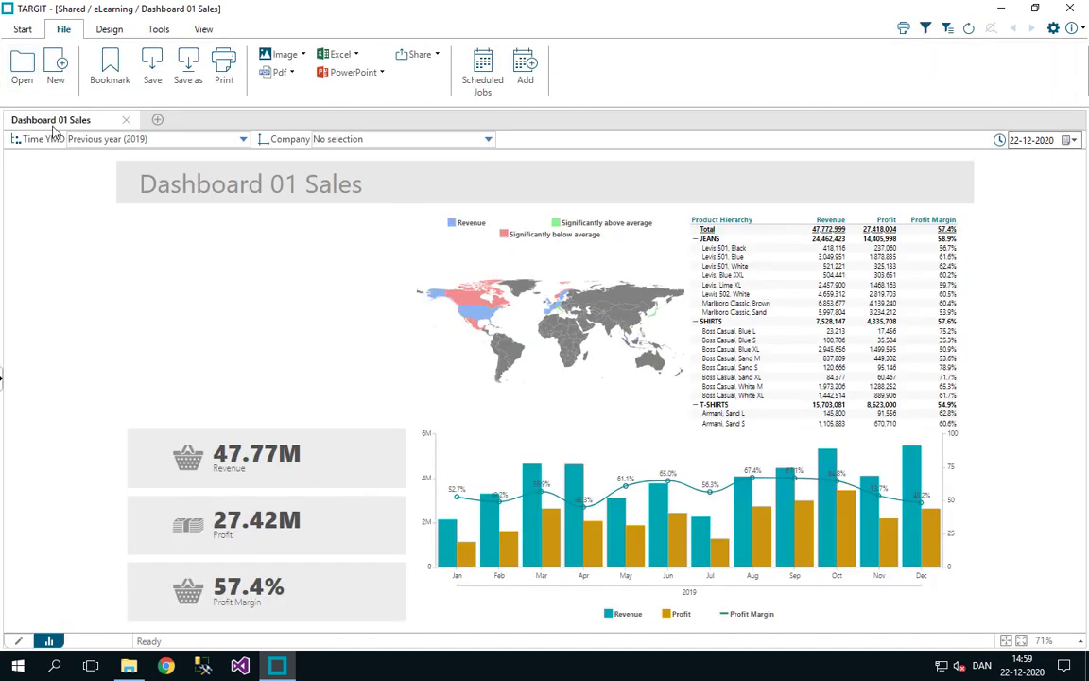
- In design mode, insert a menu object, place it below the dashboard title and resize it to about 520 x 378
{"action": "left_click", "coordinate": [109, 32]}
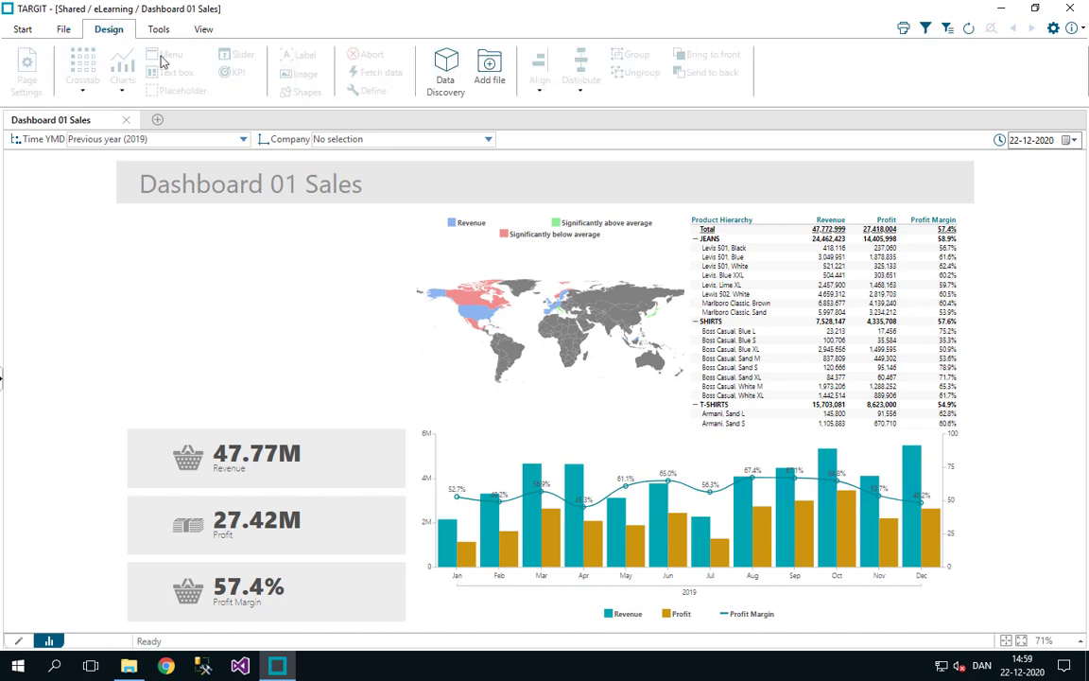
{"action": "left_click", "coordinate": [20, 640]}
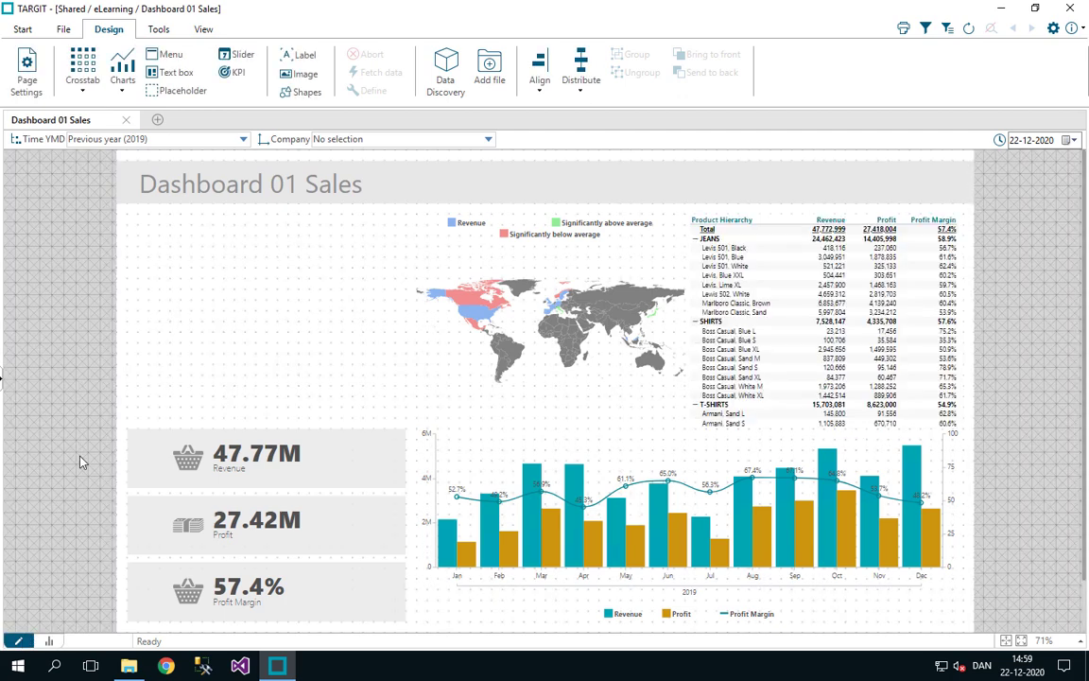
{"action": "left_click", "coordinate": [167, 56]}
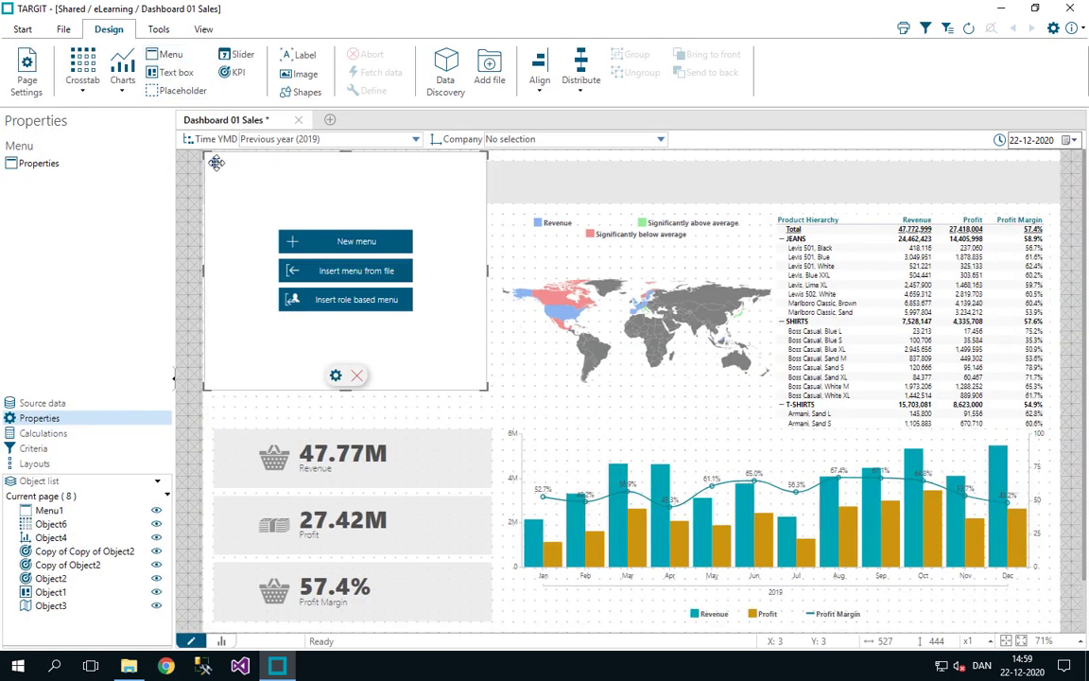
{"action": "left_click_drag", "start_coordinate": [218, 168], "coordinate": [224, 226]}
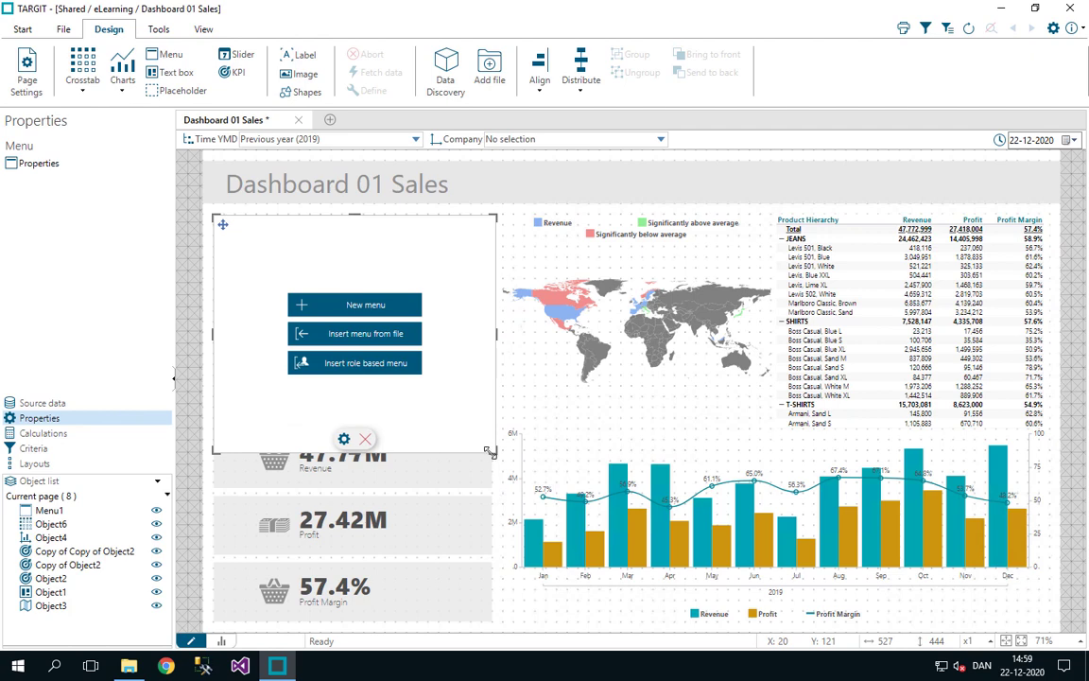
{"action": "left_click_drag", "start_coordinate": [496, 451], "coordinate": [491, 424]}
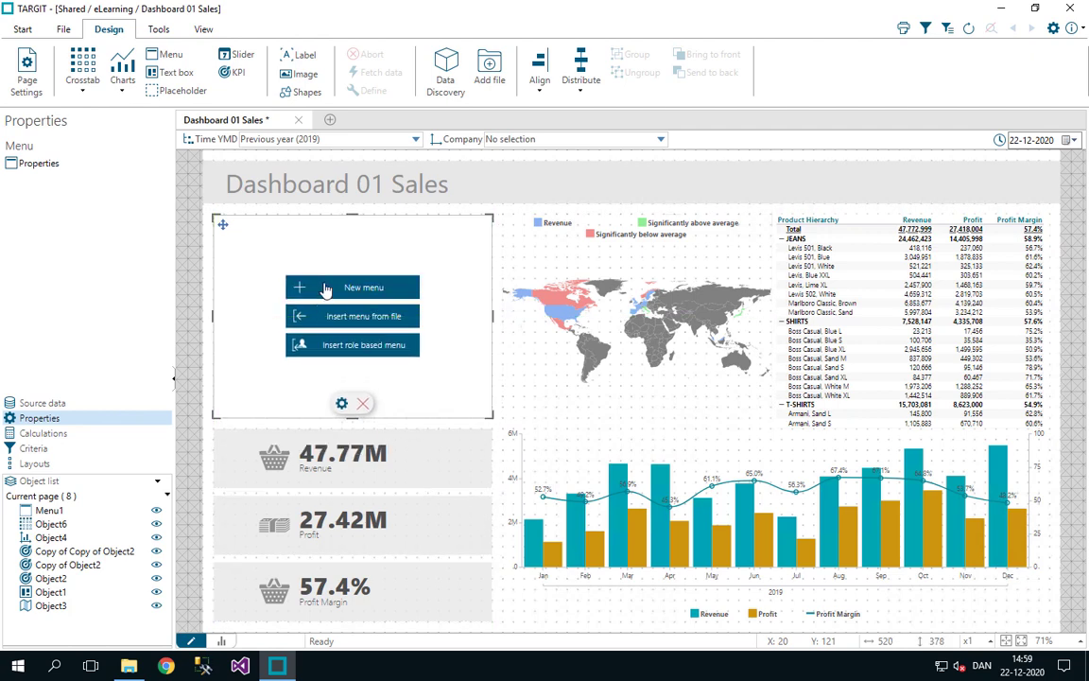
- Create a new menu in the object with one blank menu item and check its template choices
{"action": "left_click", "coordinate": [416, 294]}
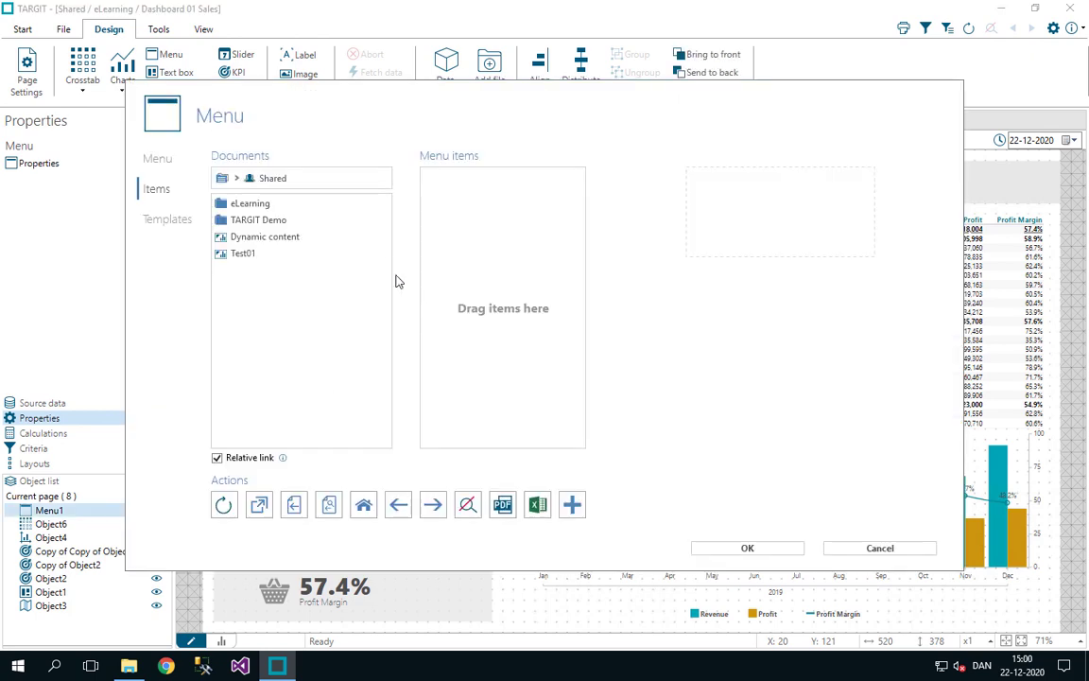
{"action": "right_click", "coordinate": [488, 189]}
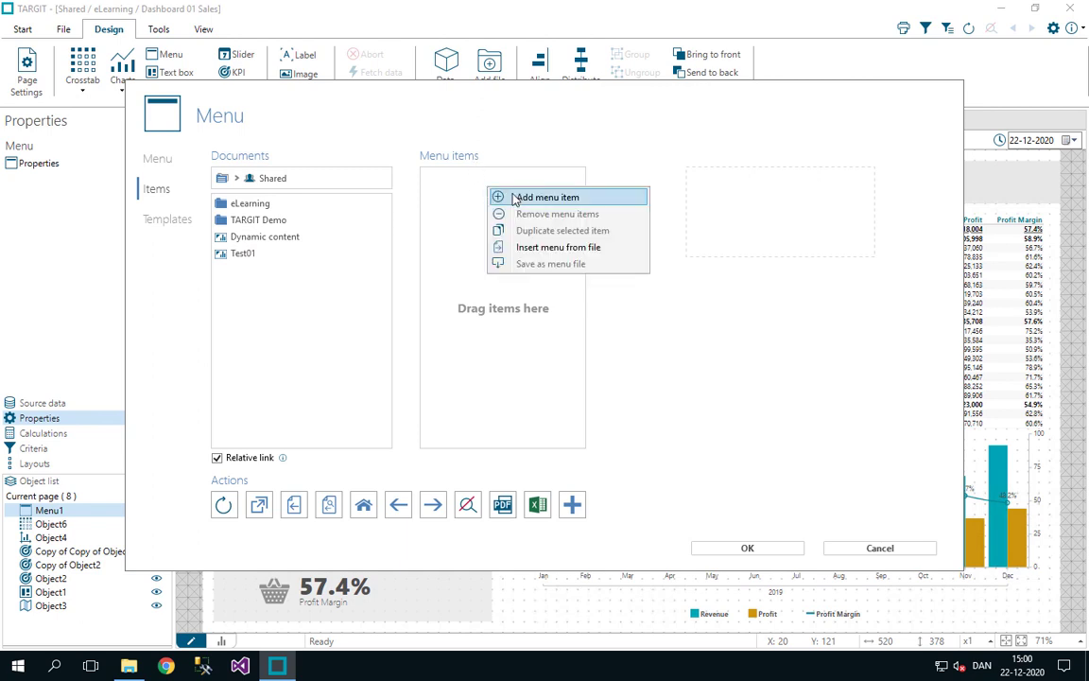
{"action": "left_click", "coordinate": [547, 196]}
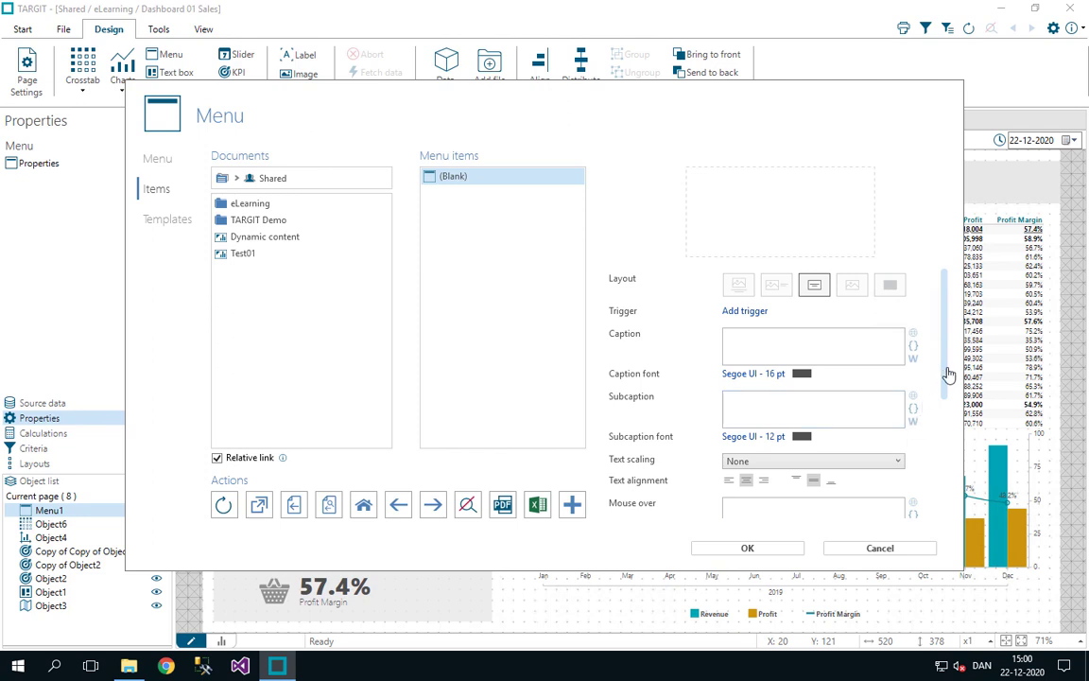
{"action": "left_click_drag", "start_coordinate": [948, 374], "coordinate": [948, 494]}
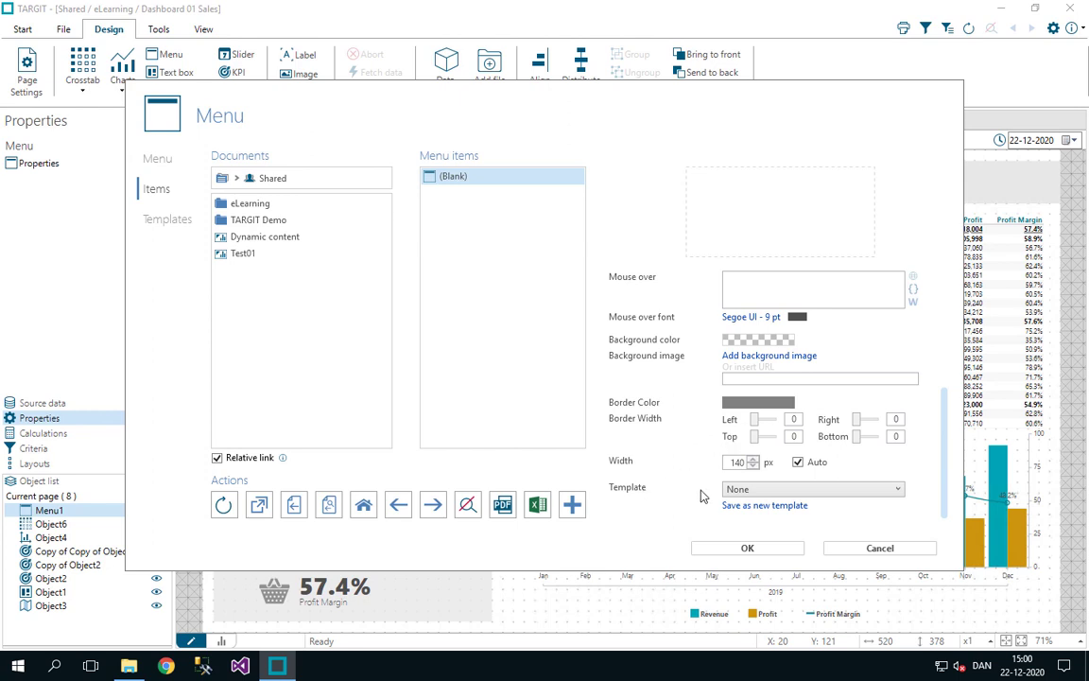
{"action": "left_click", "coordinate": [746, 492]}
{"action": "left_click", "coordinate": [749, 491]}
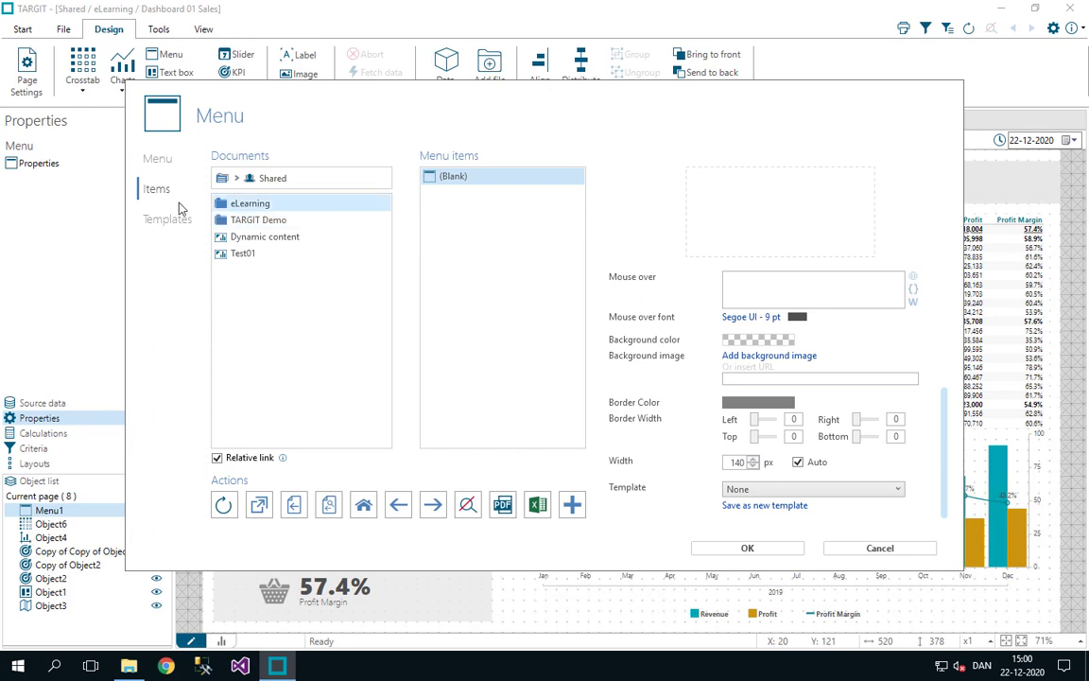
- Start a new menu item template named "Orange Menu Header"
{"action": "left_click", "coordinate": [159, 227]}
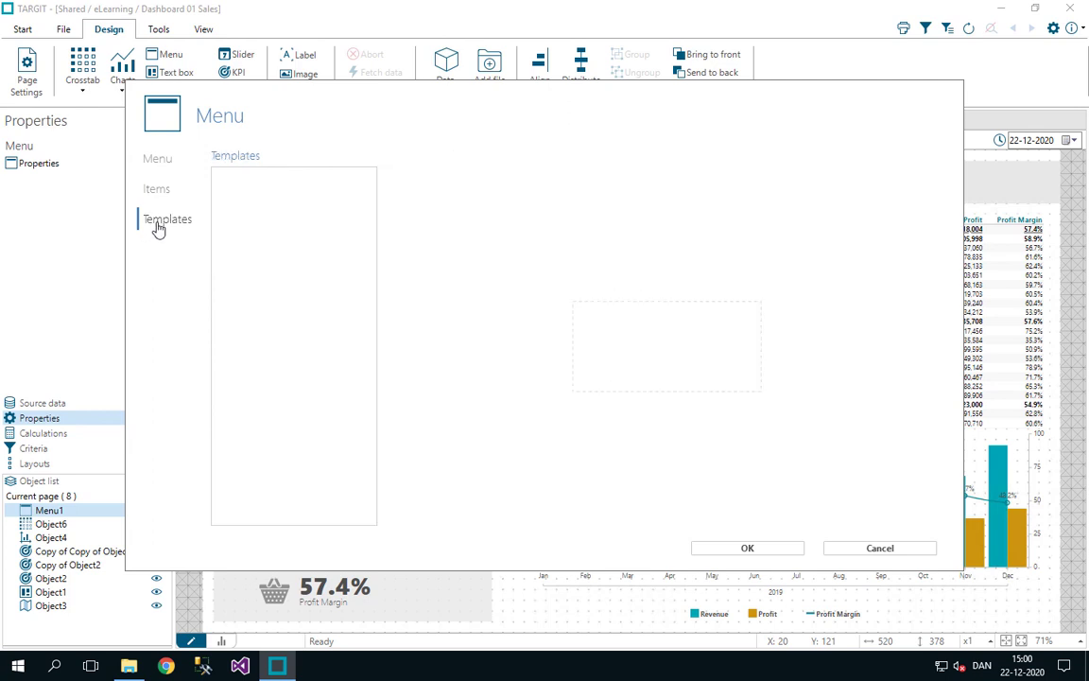
{"action": "right_click", "coordinate": [285, 185]}
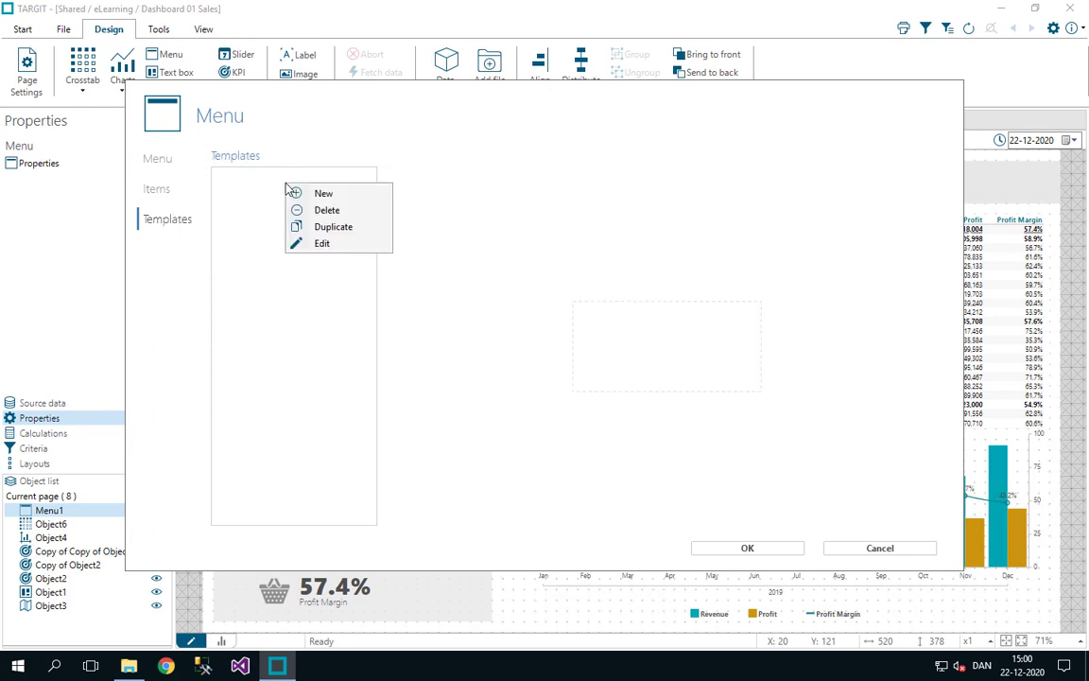
{"action": "left_click", "coordinate": [323, 193]}
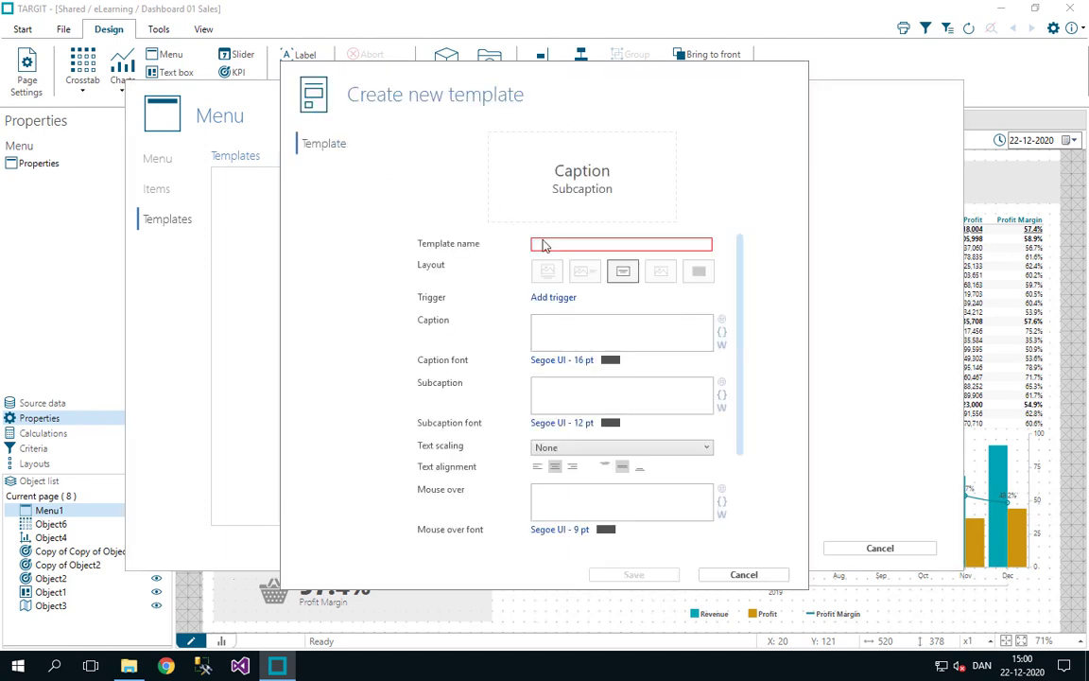
{"action": "type", "text": "0"}
{"action": "type", "text": "range Menu Header"}
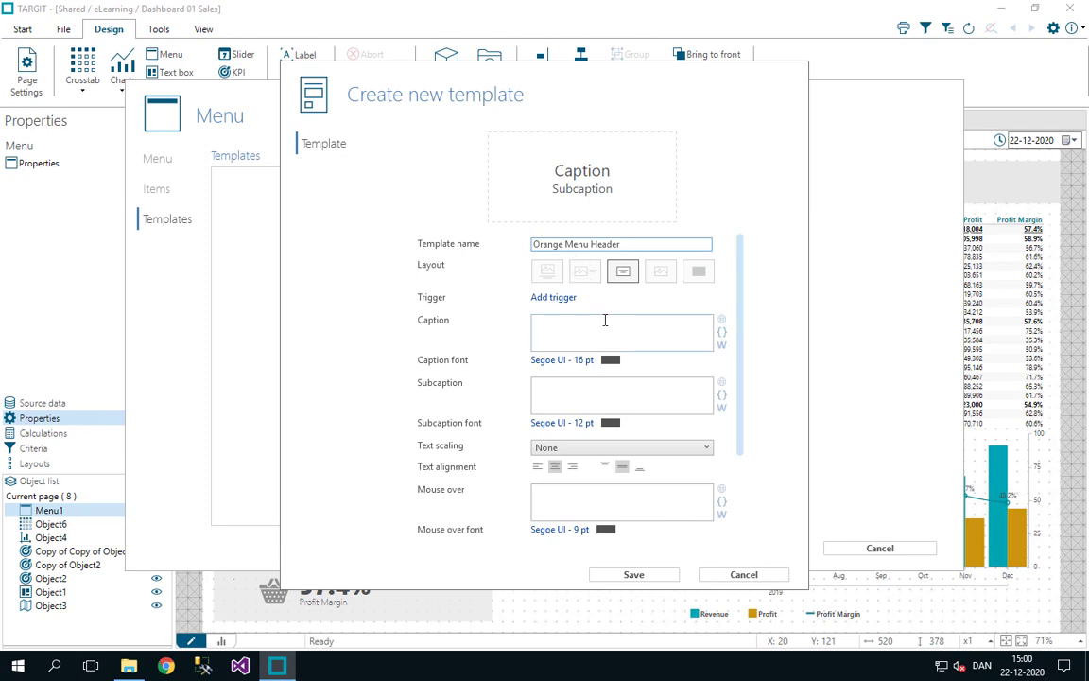
- Set the template's caption font to the recently used bold Segoe UI at 24 pt
{"action": "left_click", "coordinate": [564, 364]}
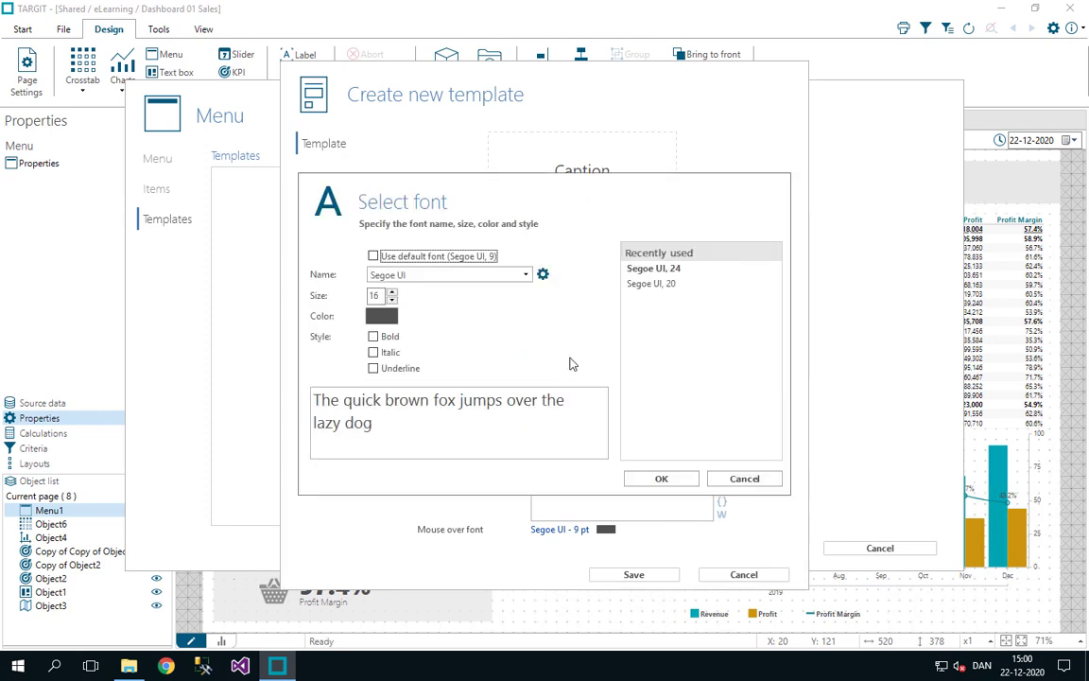
{"action": "left_click", "coordinate": [639, 270]}
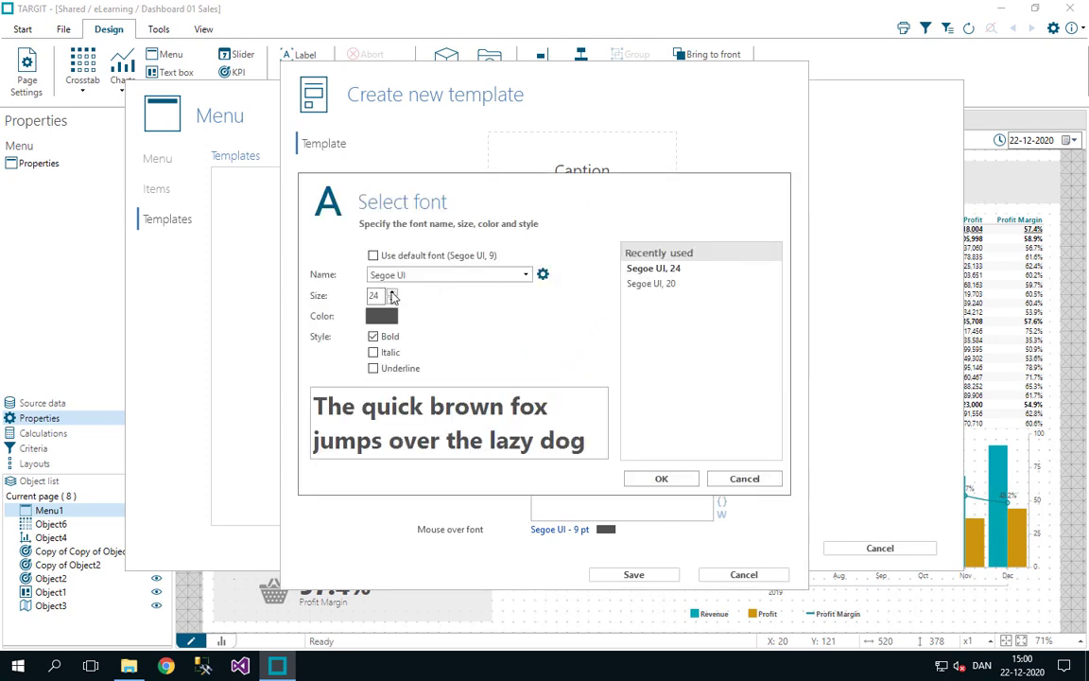
{"action": "left_click", "coordinate": [660, 477]}
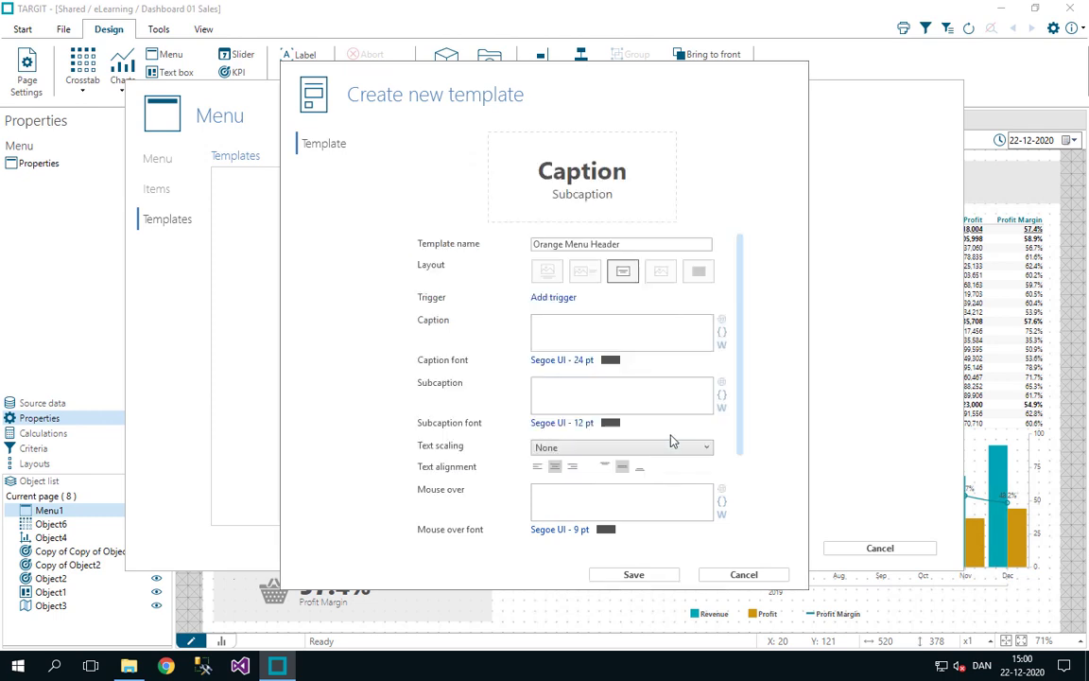
- Set the template's background color to light orange, hex FFFFE0B2
{"action": "scroll", "coordinate": [671, 440], "scroll_direction": "down", "scroll_amount": 3}
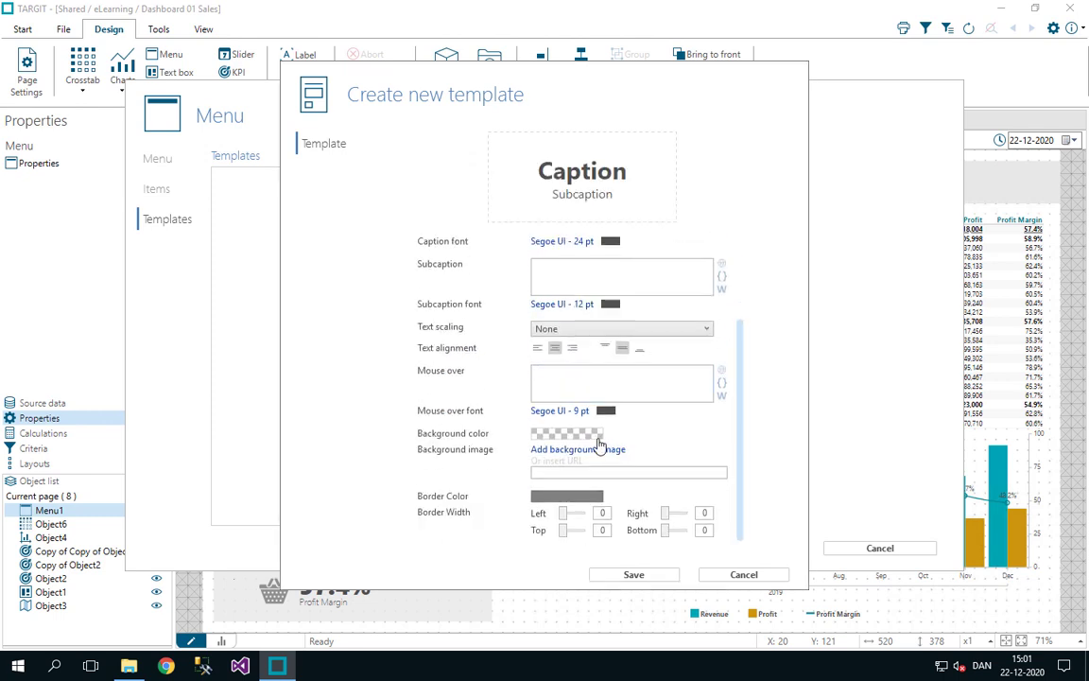
{"action": "left_click", "coordinate": [598, 437]}
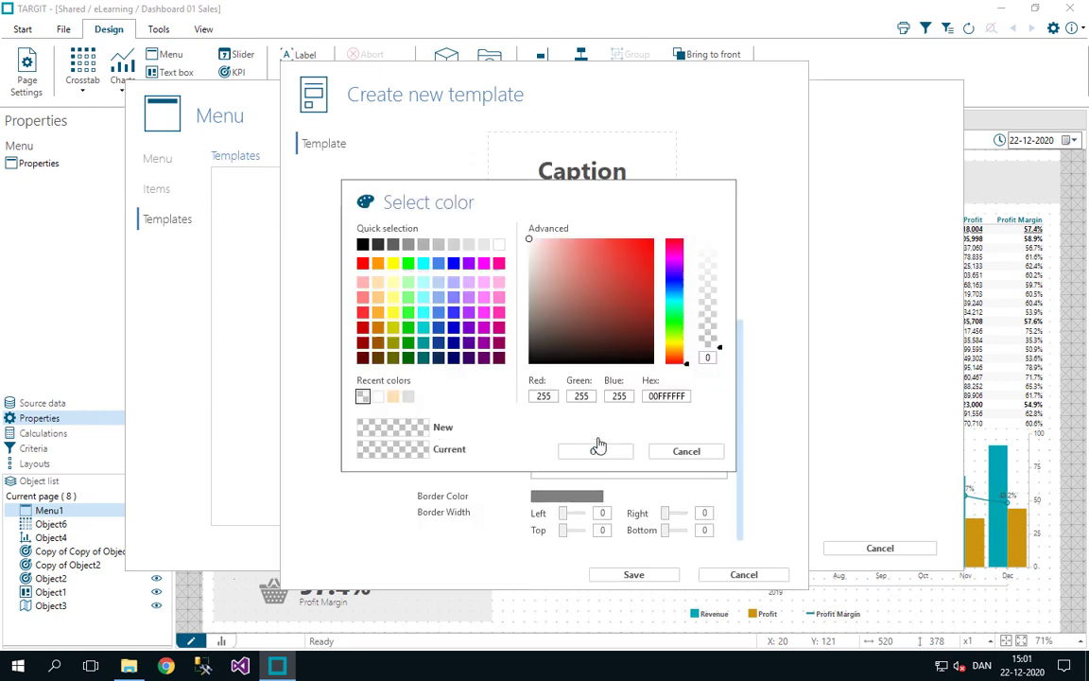
{"action": "left_click", "coordinate": [377, 282]}
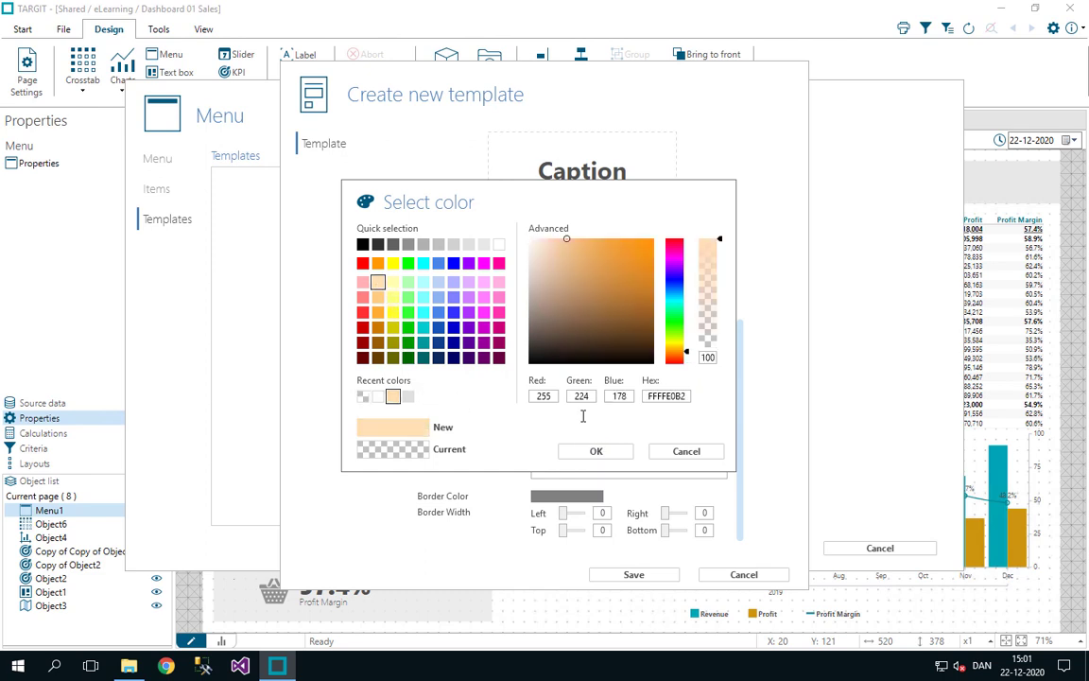
{"action": "left_click", "coordinate": [627, 454]}
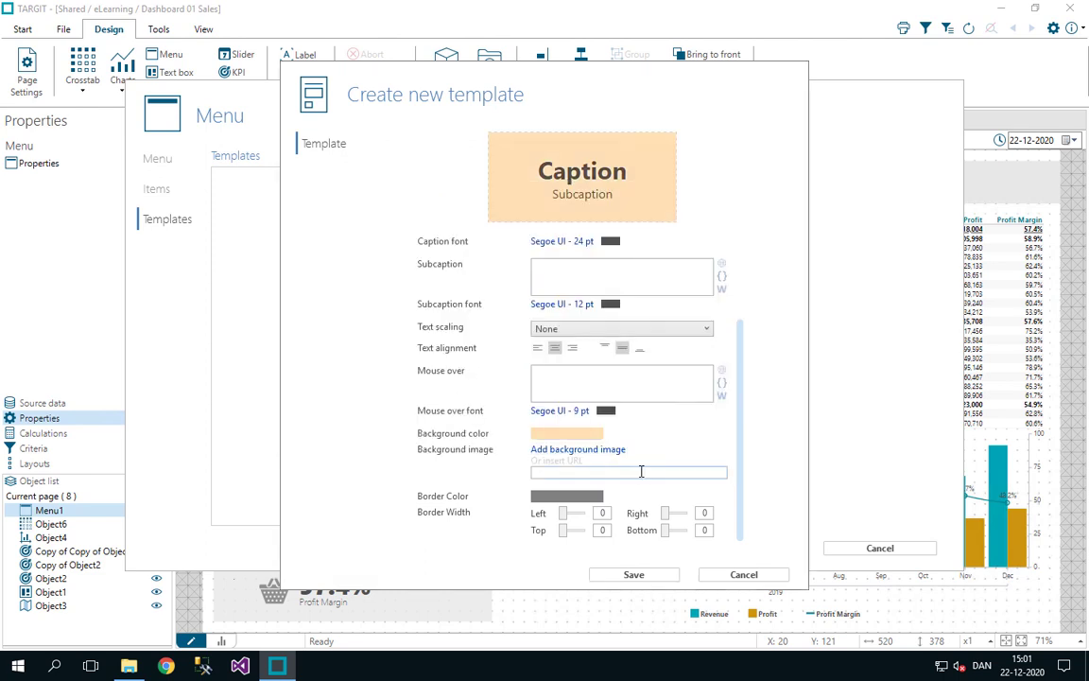
- Set the template's border width to 1 on all four sides and save the template
{"action": "left_click", "coordinate": [606, 512]}
{"action": "type", "text": "1"}
{"action": "key", "text": "Tab"}
{"action": "type", "text": "1"}
{"action": "key", "text": "Tab"}
{"action": "key", "text": "Tab"}
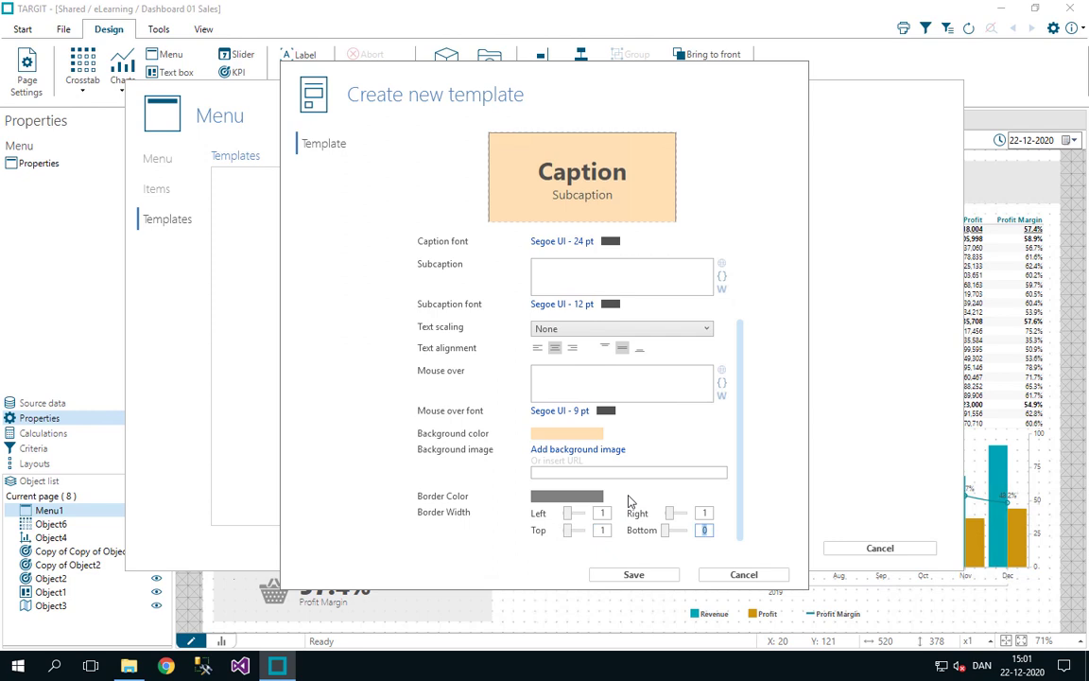
{"action": "type", "text": "1"}
{"action": "key", "text": "Tab"}
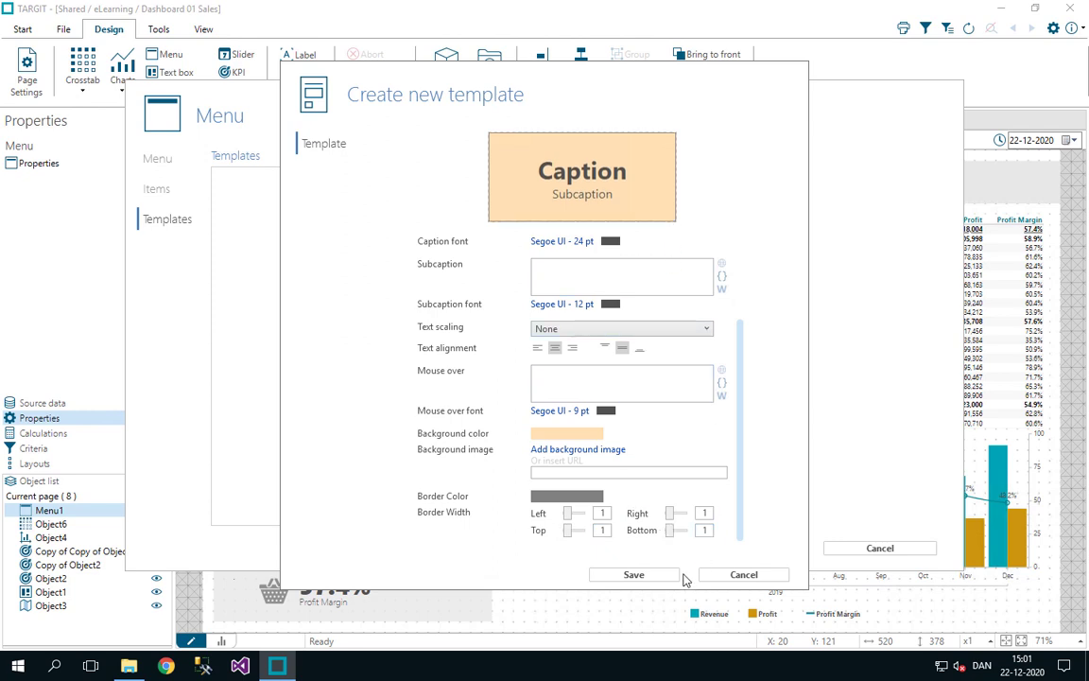
{"action": "left_click", "coordinate": [633, 574]}
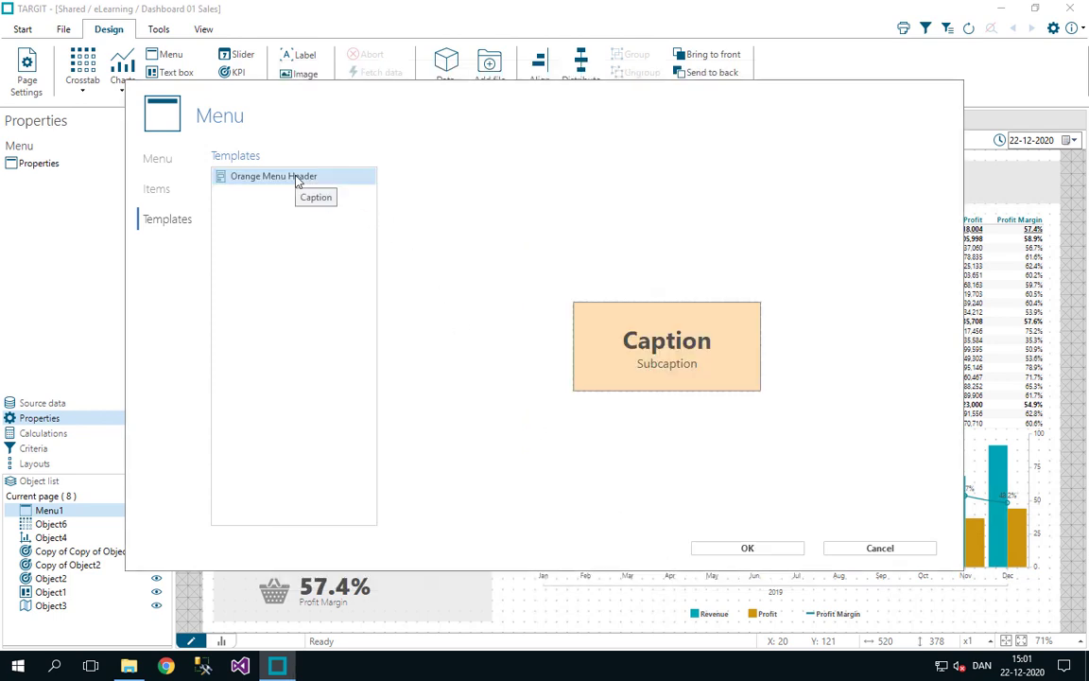
- Start a second template named "White menu button" and give it a white background, hex FFFFFFFF
{"action": "right_click", "coordinate": [274, 199]}
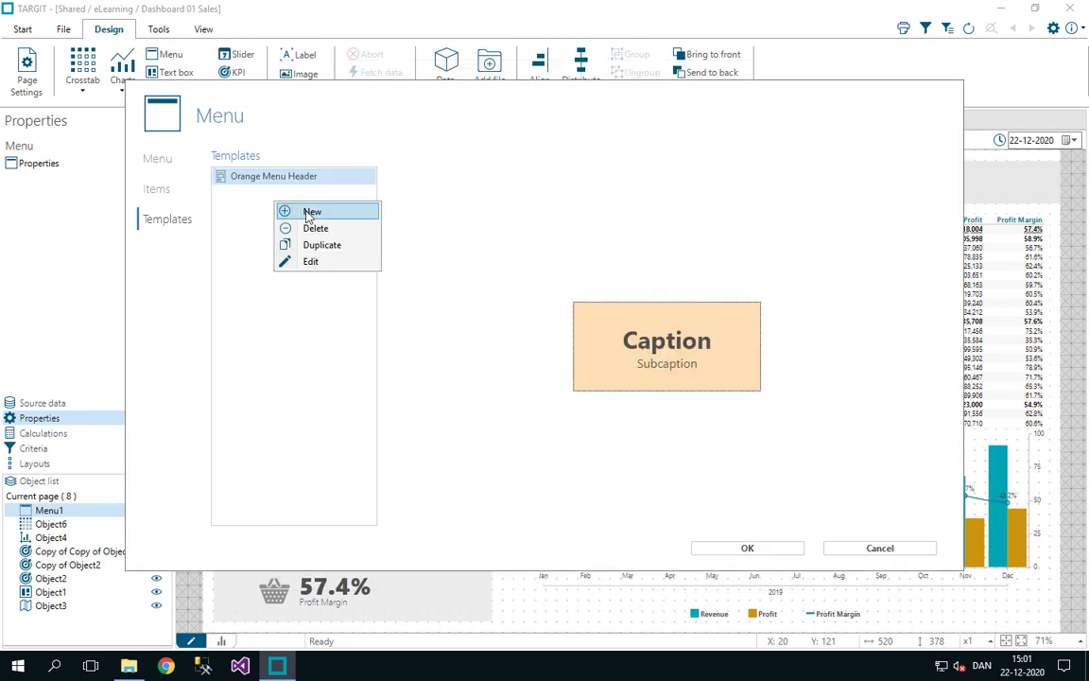
{"action": "left_click", "coordinate": [306, 211]}
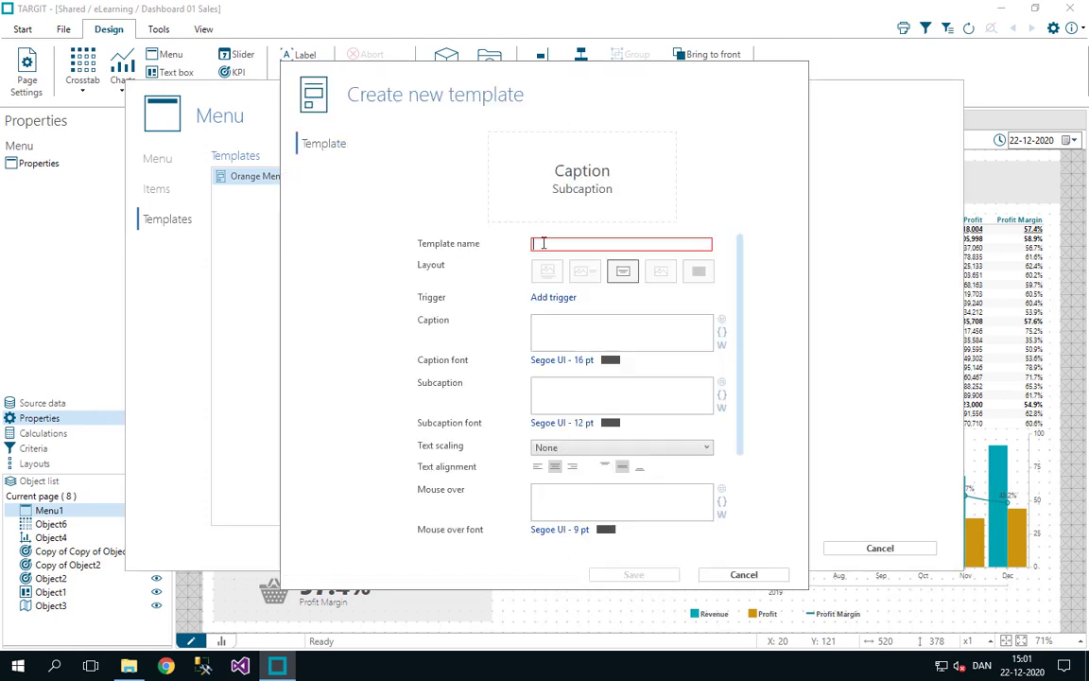
{"action": "type", "text": "White menu button"}
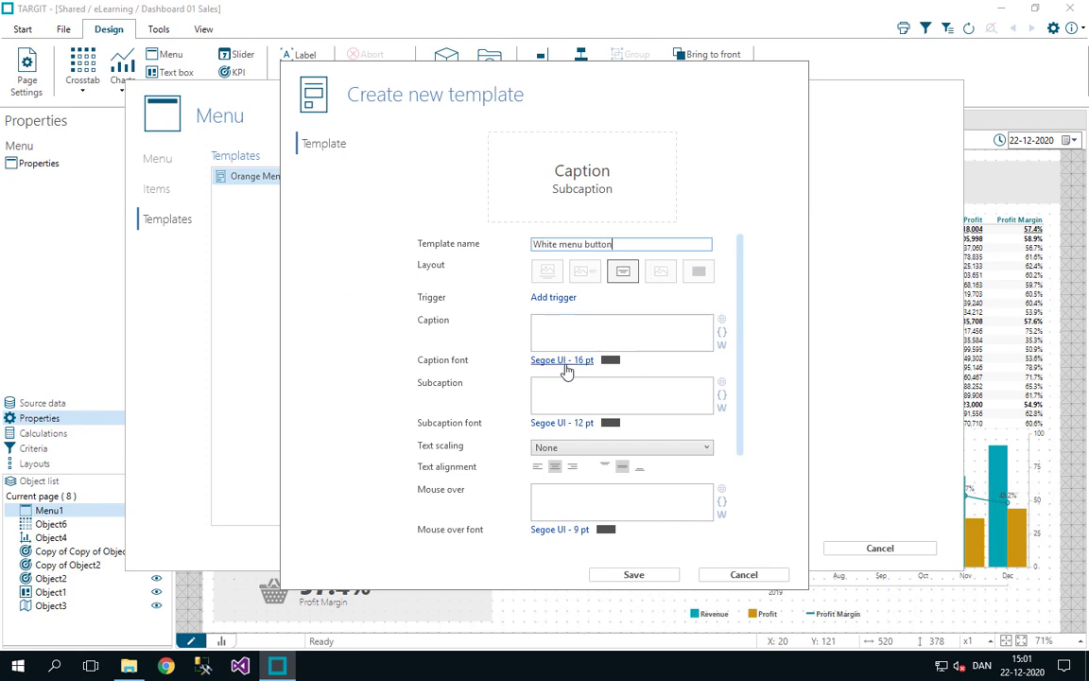
{"action": "scroll", "coordinate": [704, 447], "scroll_direction": "down", "scroll_amount": 3}
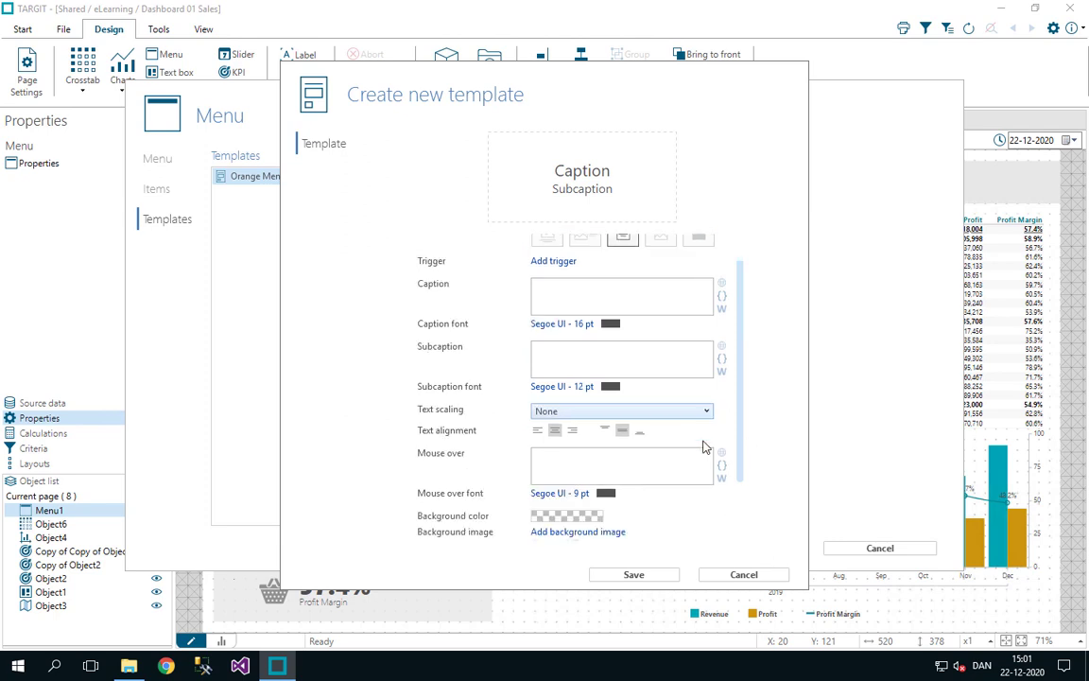
{"action": "left_click", "coordinate": [588, 444]}
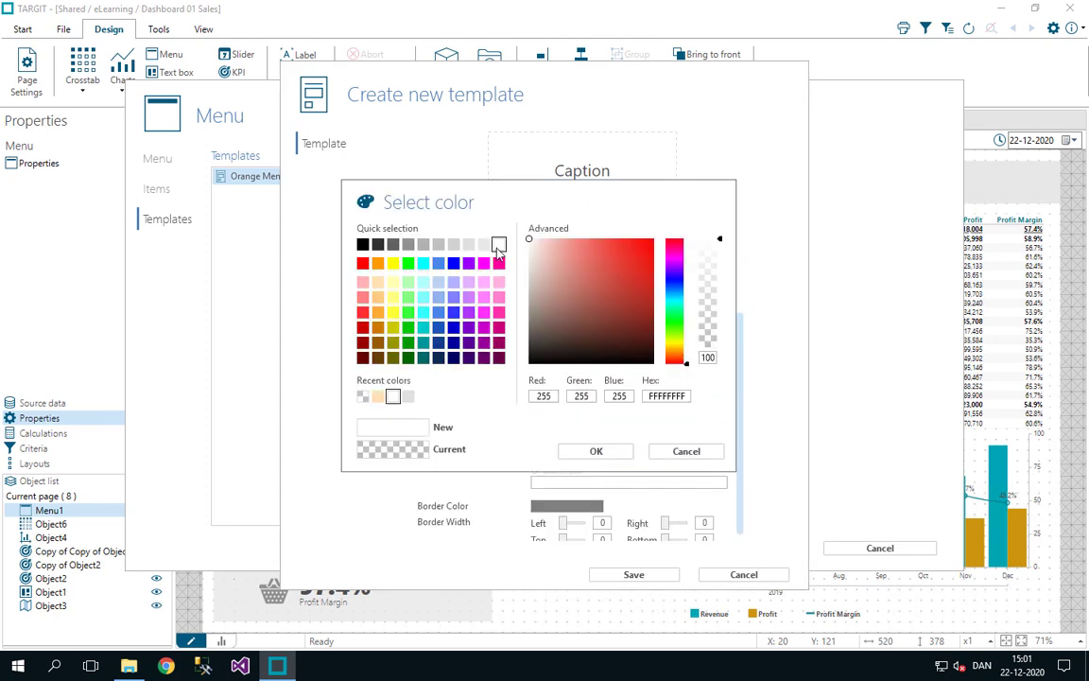
{"action": "left_click", "coordinate": [609, 451]}
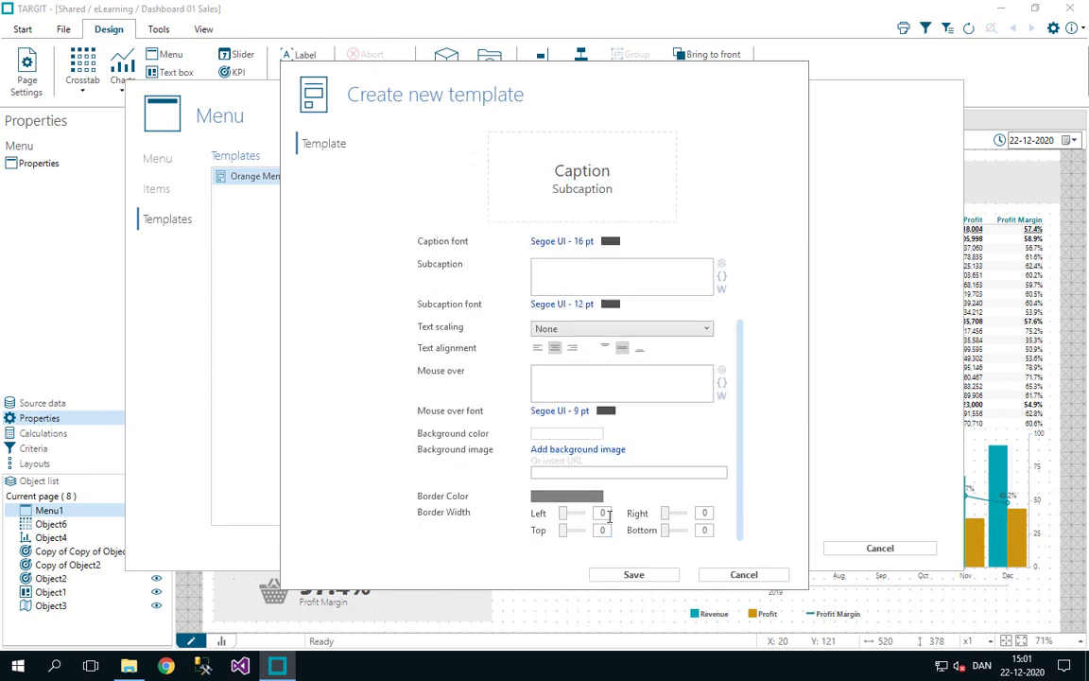
- Set the white button template's left, right, top and bottom border widths to 1
{"action": "left_click_drag", "start_coordinate": [608, 514], "coordinate": [591, 514]}
{"action": "type", "text": "1"}
{"action": "key", "text": "Tab"}
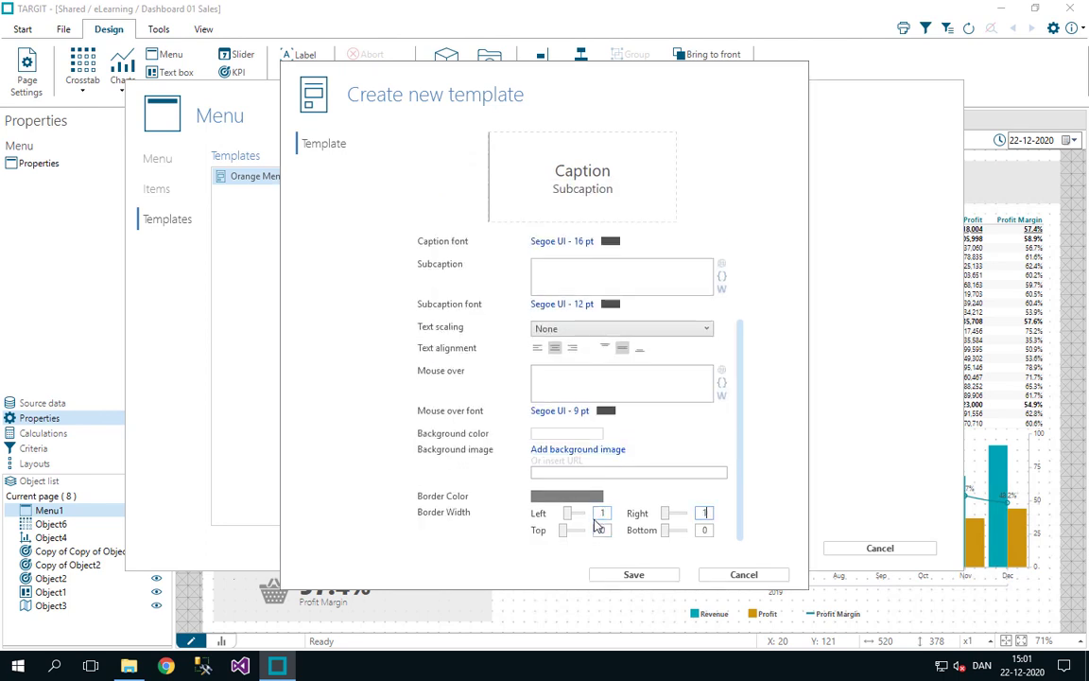
{"action": "type", "text": "1"}
{"action": "key", "text": "Tab"}
{"action": "type", "text": "1"}
{"action": "key", "text": "Tab"}
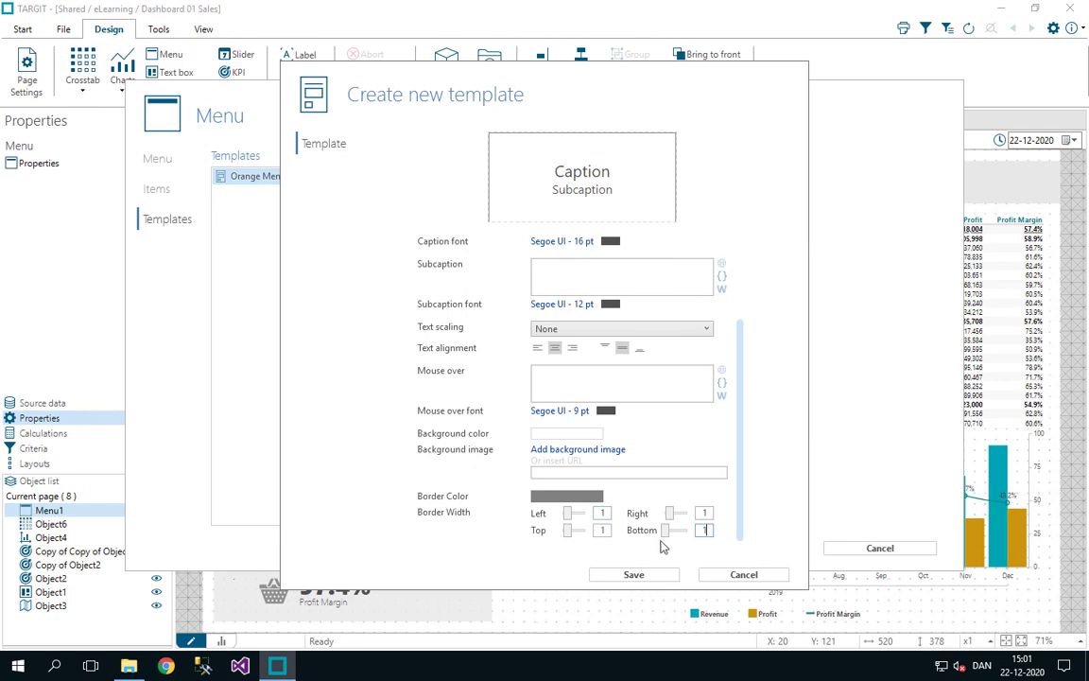
{"action": "type", "text": "1"}
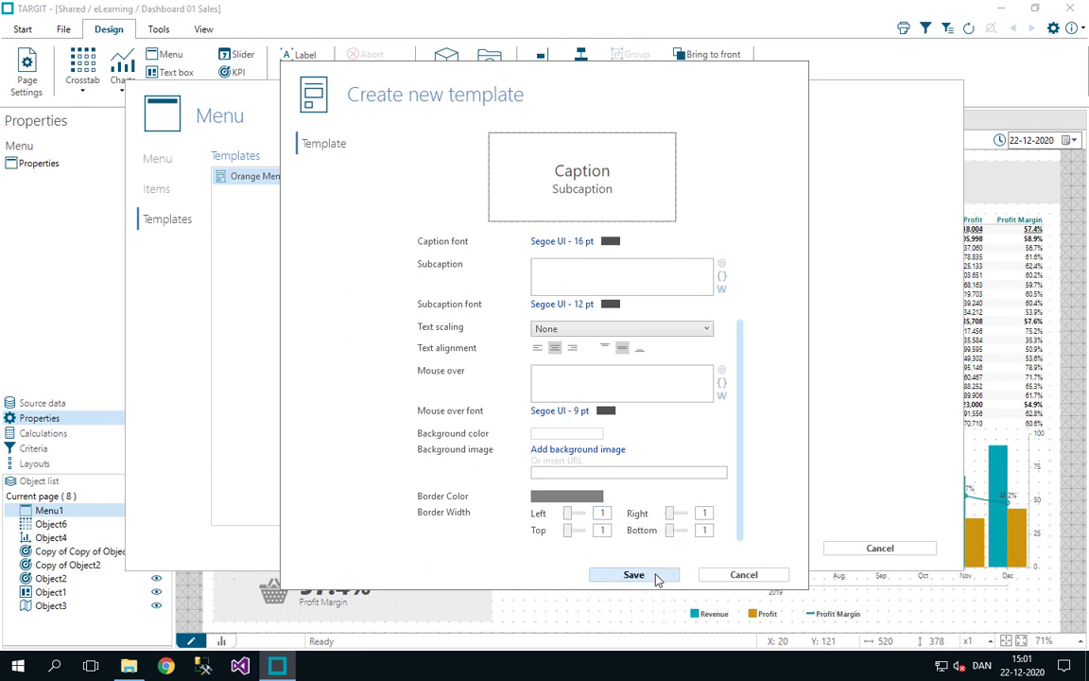
- Save the White menu button template and preview both saved menu templates
{"action": "left_click", "coordinate": [633, 575]}
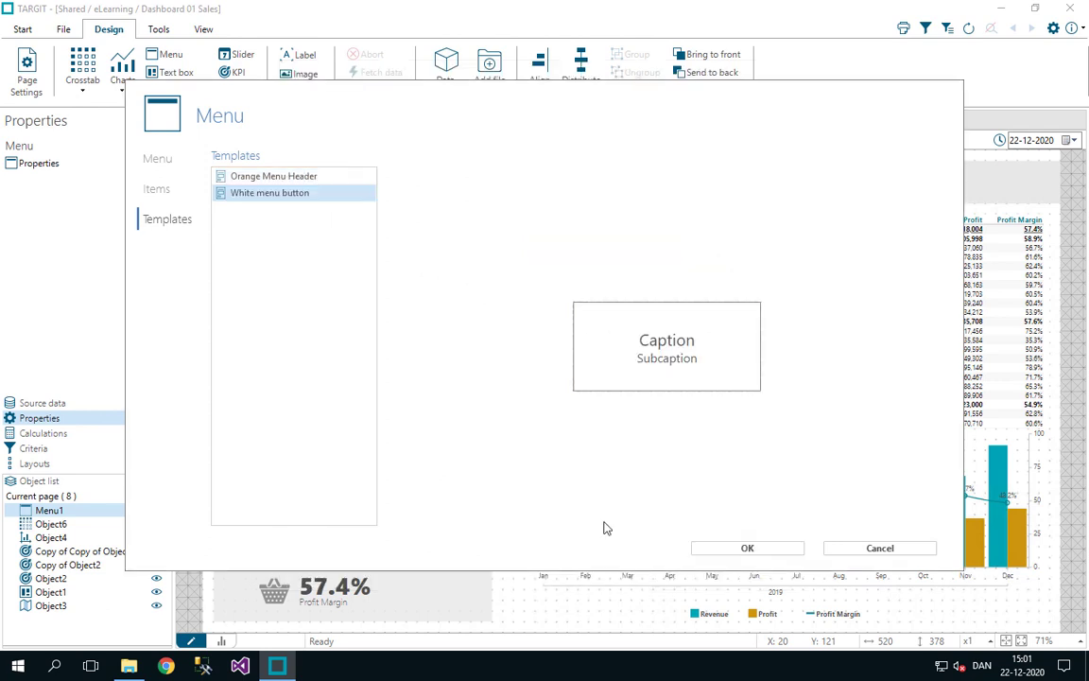
{"action": "left_click", "coordinate": [297, 182]}
{"action": "left_click", "coordinate": [297, 194]}
{"action": "left_click", "coordinate": [298, 182]}
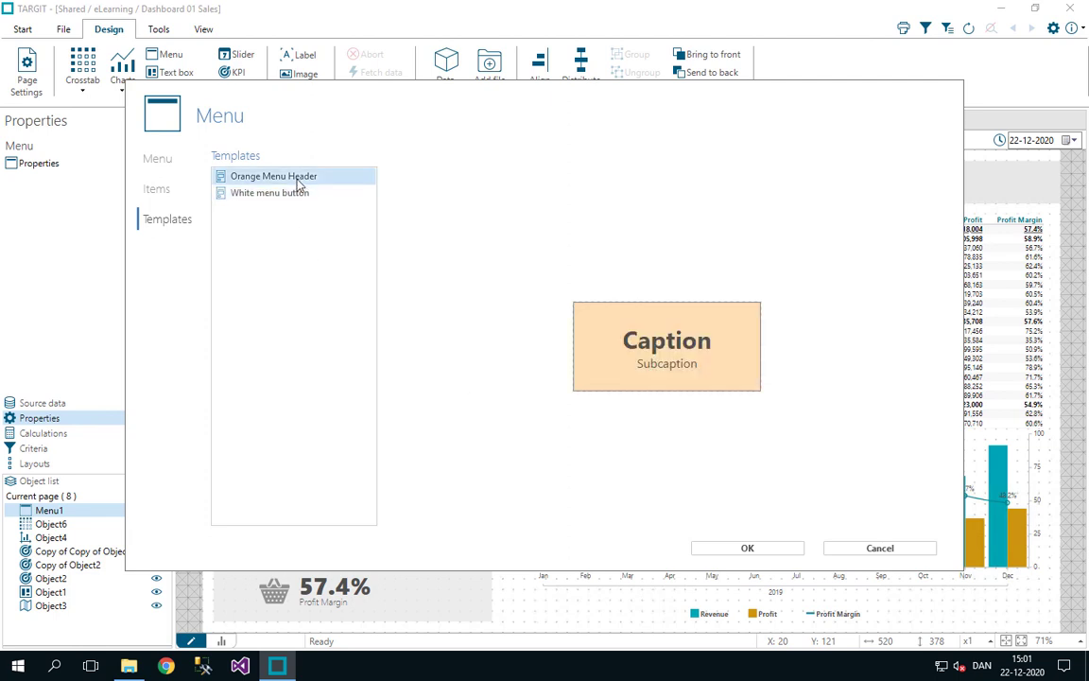
- Apply the Orange Menu Header template to the blank menu item
{"action": "left_click", "coordinate": [157, 189]}
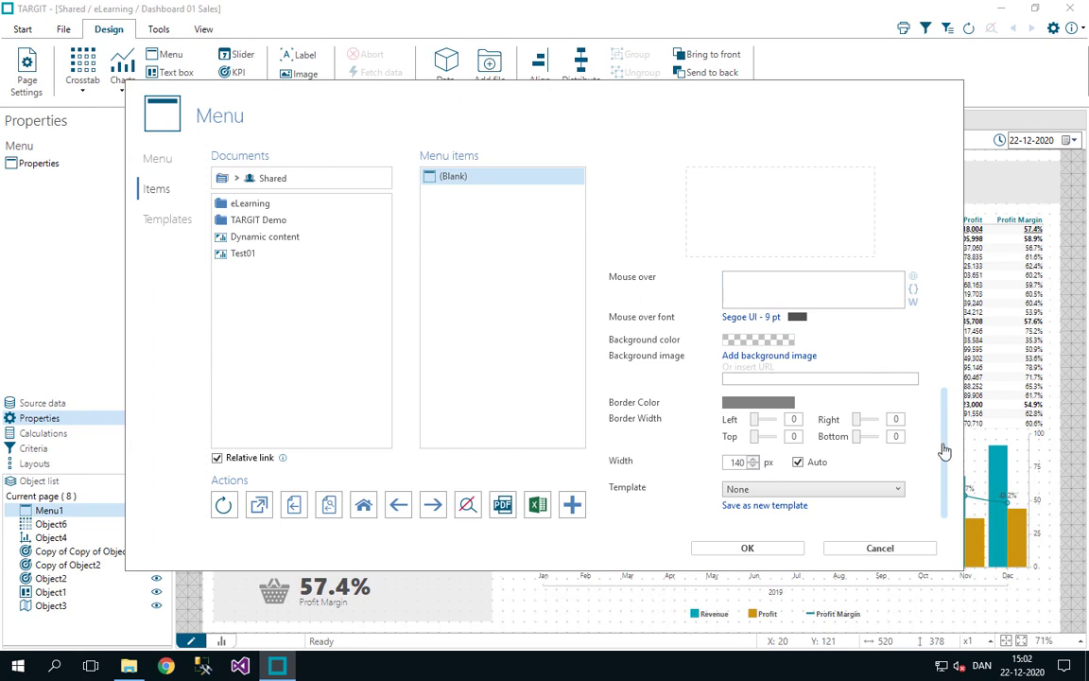
{"action": "left_click", "coordinate": [892, 491]}
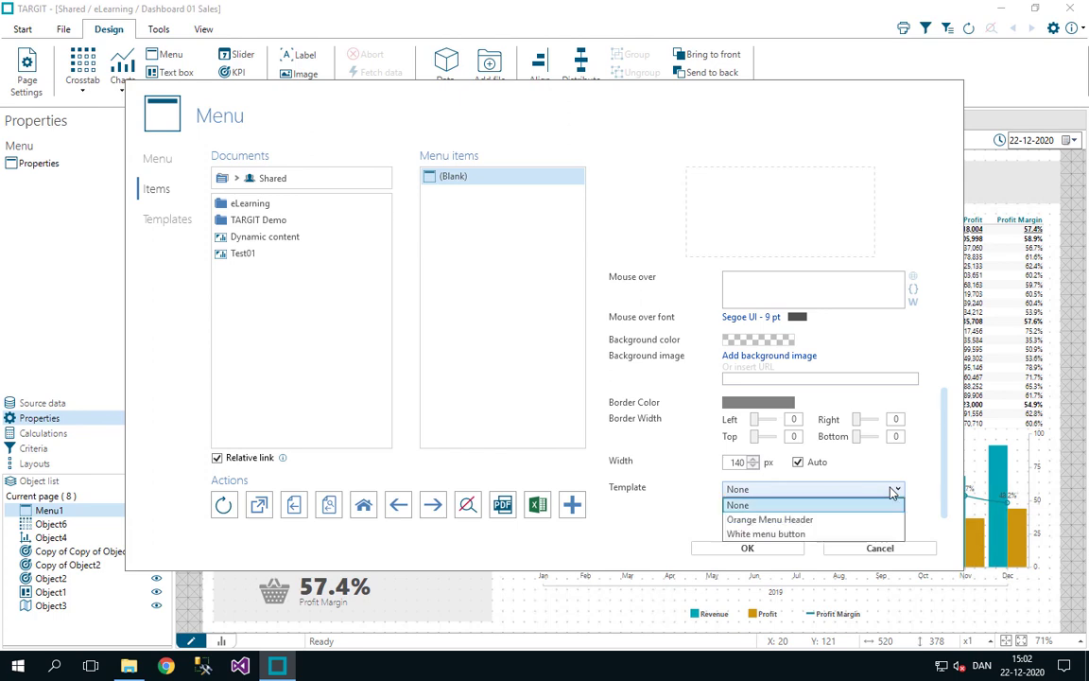
{"action": "left_click", "coordinate": [805, 520]}
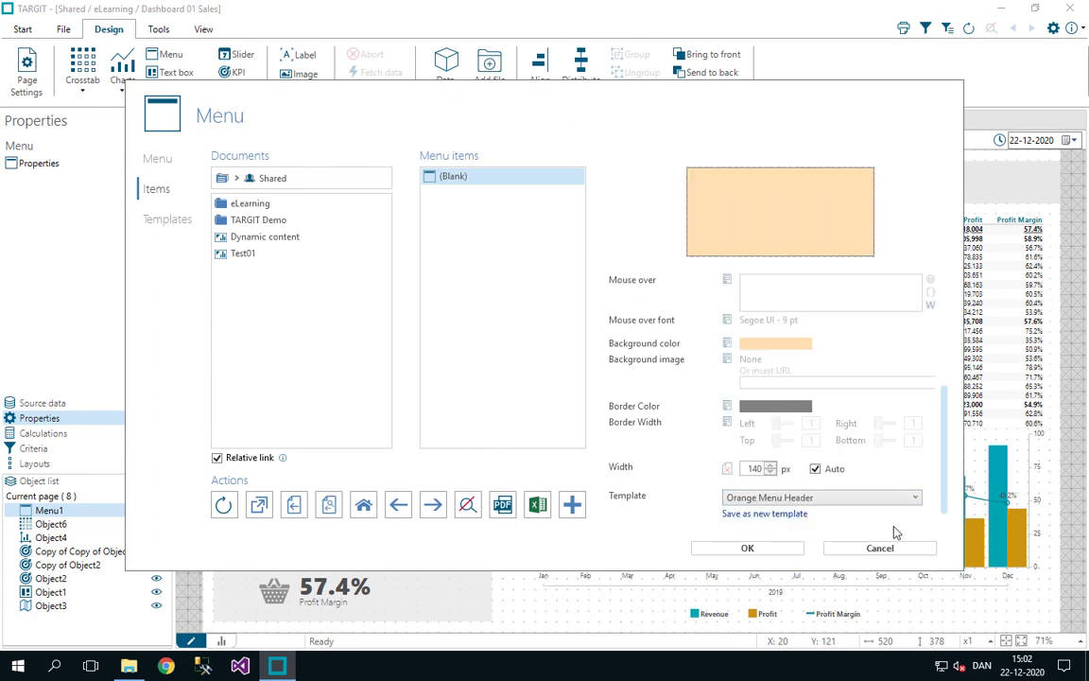
- Override the template's caption for the header item and set it to "Main Menu"
{"action": "scroll", "coordinate": [948, 450], "scroll_direction": "up", "scroll_amount": 5}
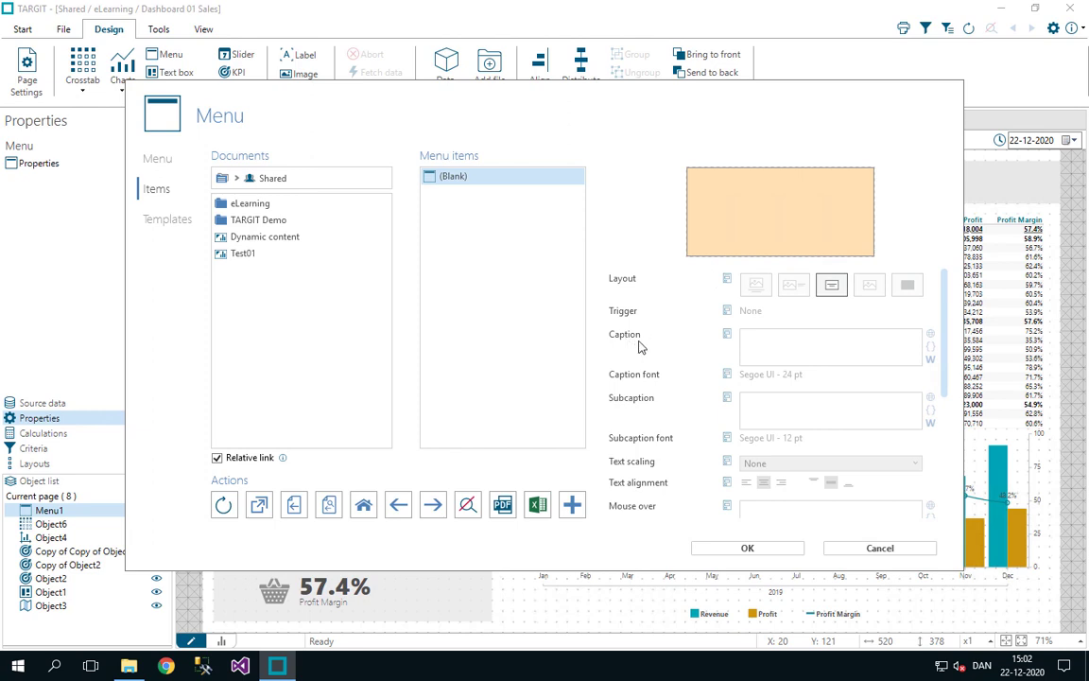
{"action": "left_click", "coordinate": [727, 337]}
{"action": "left_click", "coordinate": [757, 340]}
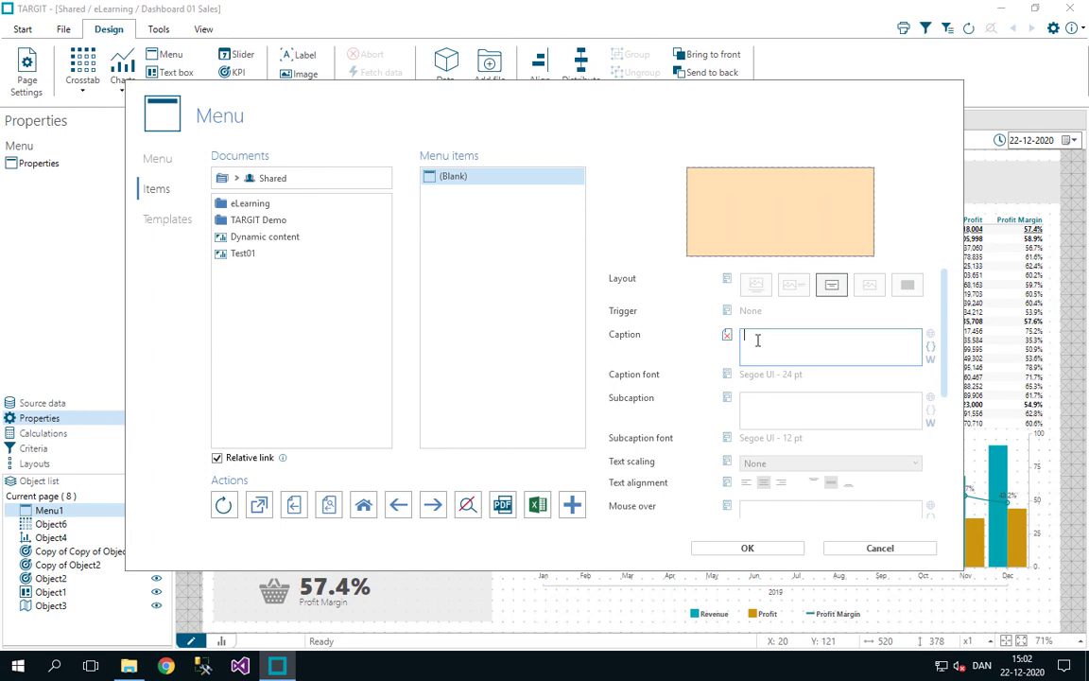
{"action": "type", "text": "Main Men"}
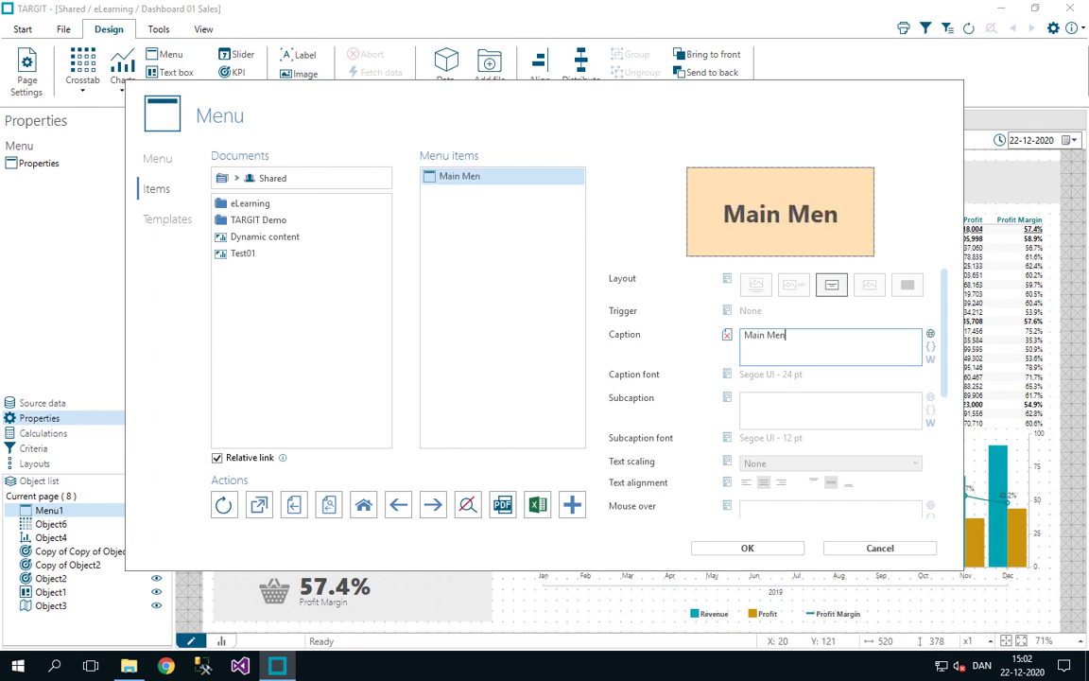
{"action": "type", "text": "u"}
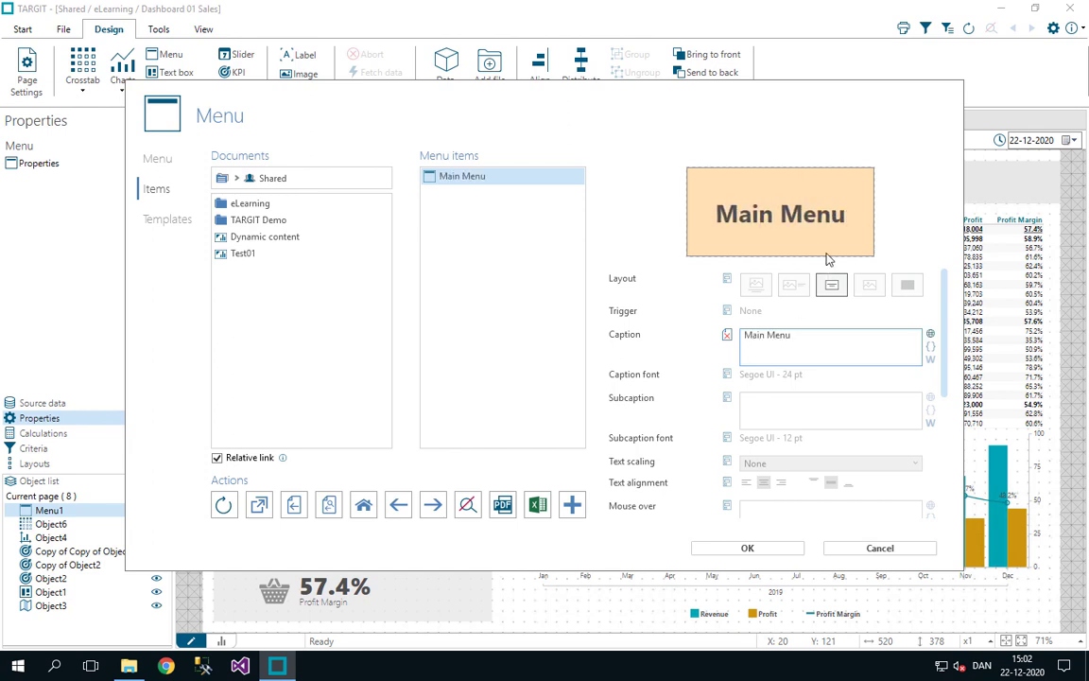
- Add a second menu item based on the White menu button template and caption it "Sales Revenue"
{"action": "right_click", "coordinate": [476, 203]}
{"action": "left_click", "coordinate": [518, 209]}
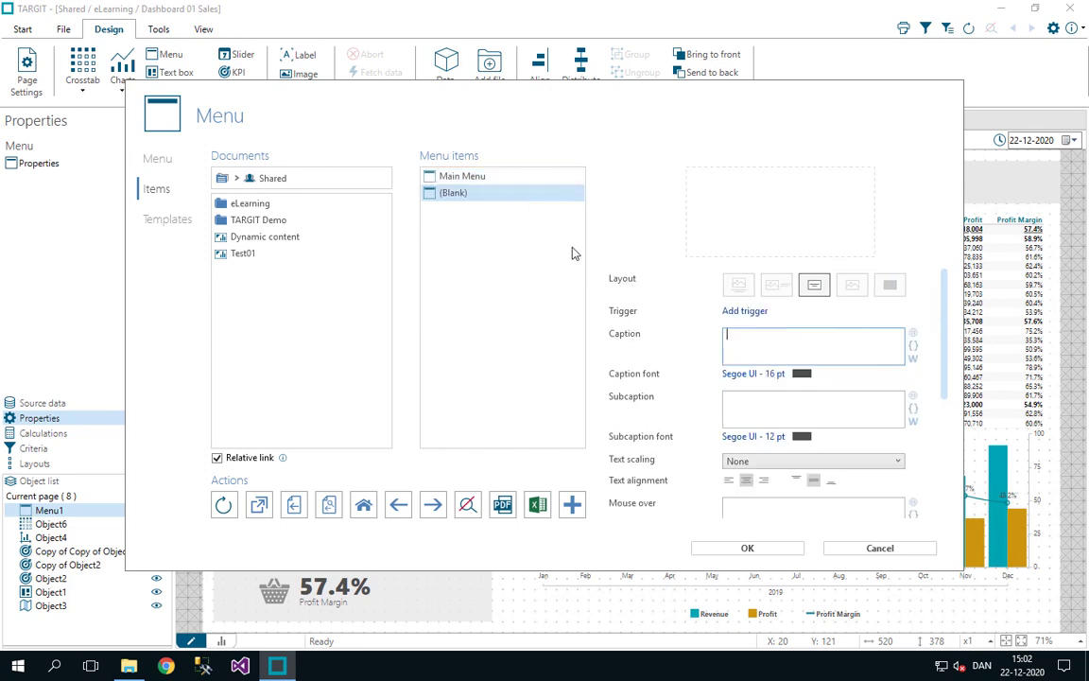
{"action": "scroll", "coordinate": [777, 350], "scroll_direction": "down", "scroll_amount": 5}
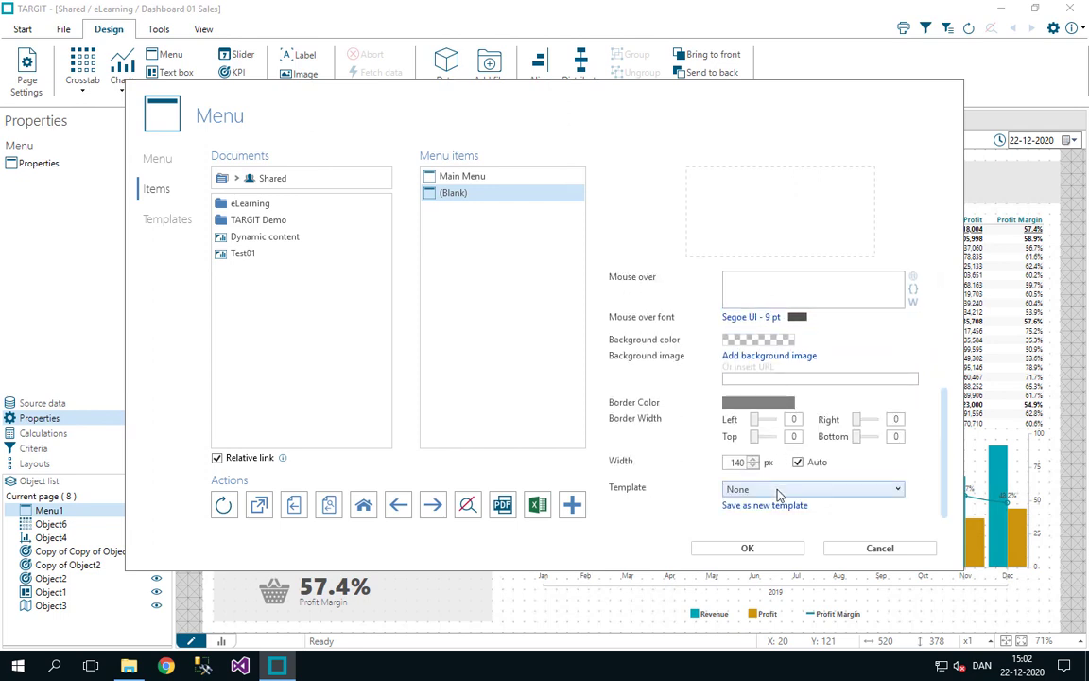
{"action": "left_click", "coordinate": [777, 489]}
{"action": "left_click", "coordinate": [778, 534]}
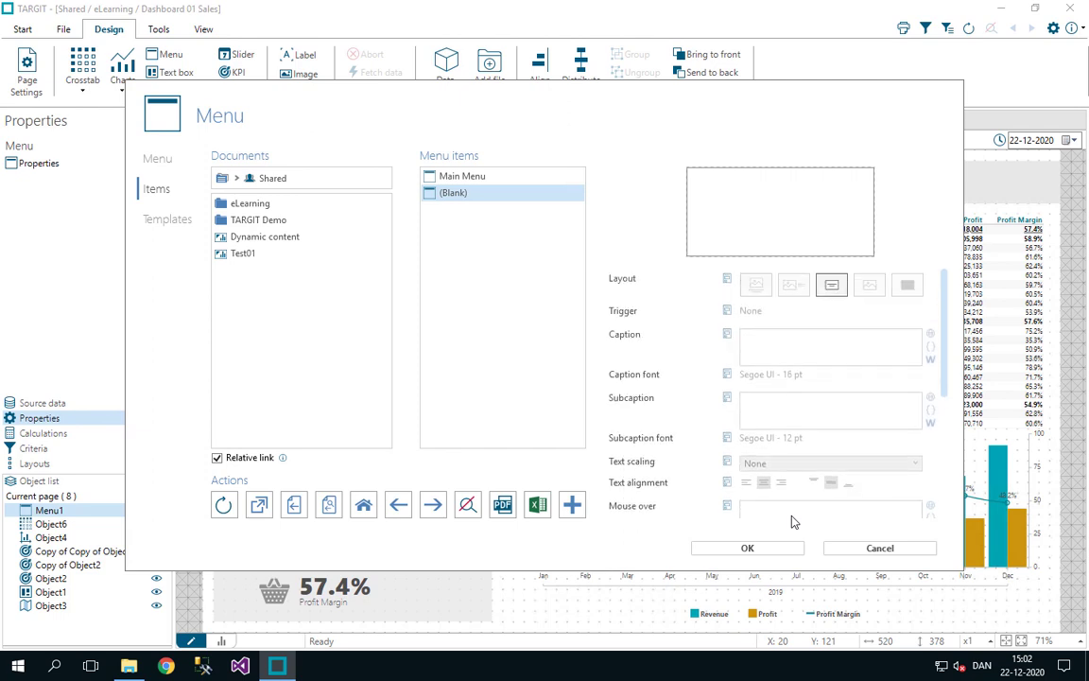
{"action": "left_click", "coordinate": [779, 349]}
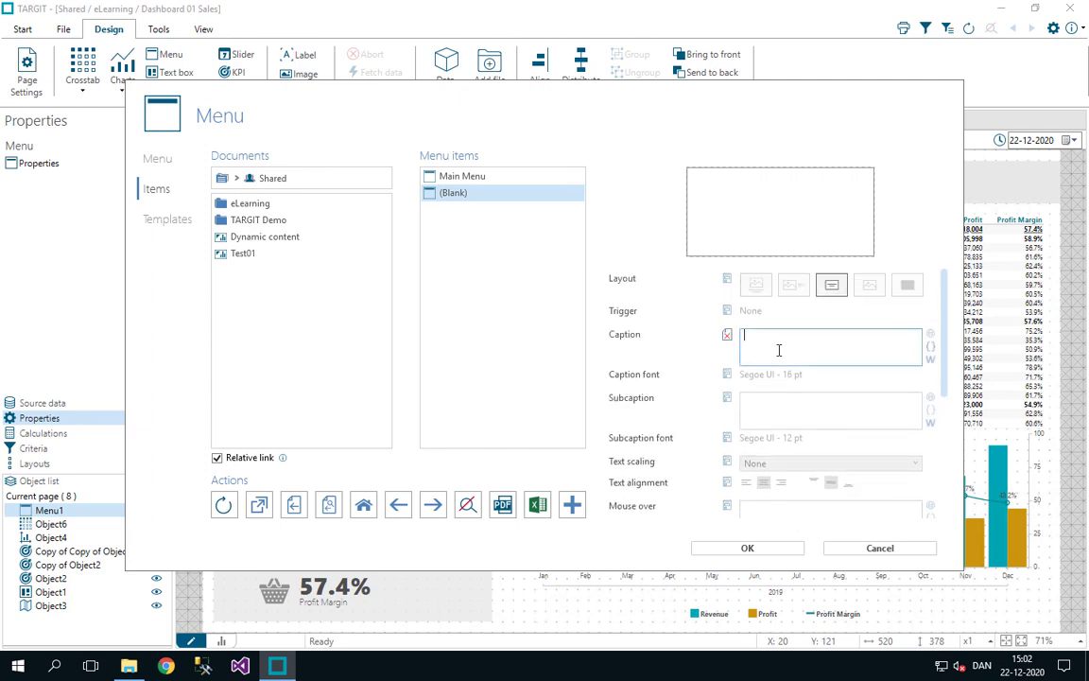
{"action": "type", "text": "Sales Revenue"}
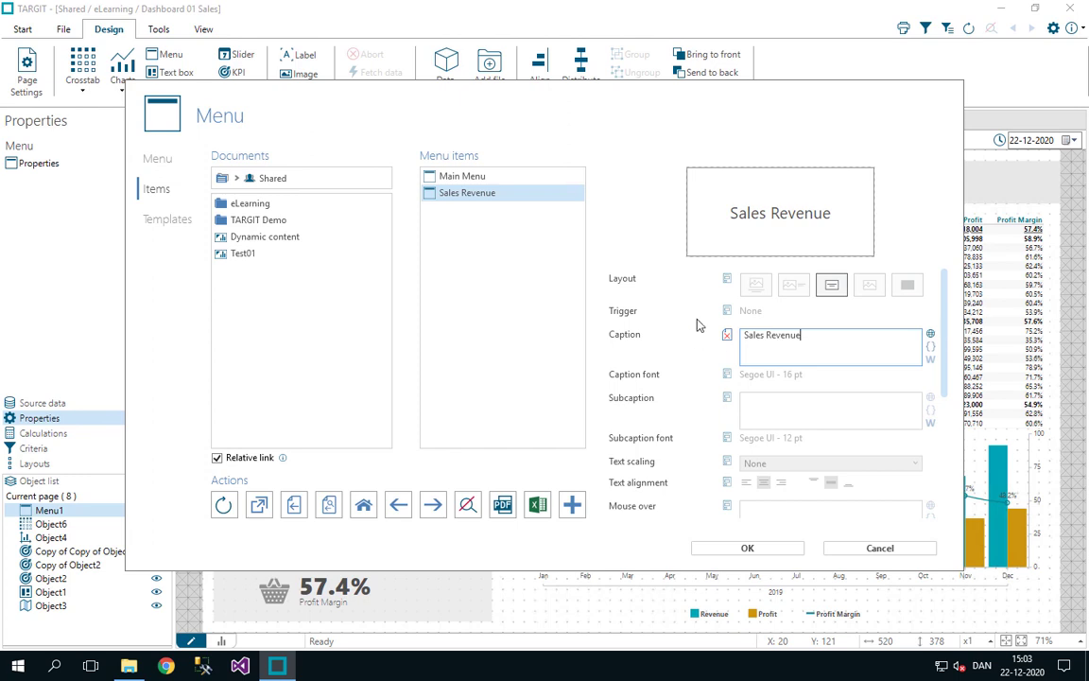
- Change the menu's orientation to Vertical
{"action": "scroll", "coordinate": [699, 326], "scroll_direction": "down", "scroll_amount": 5}
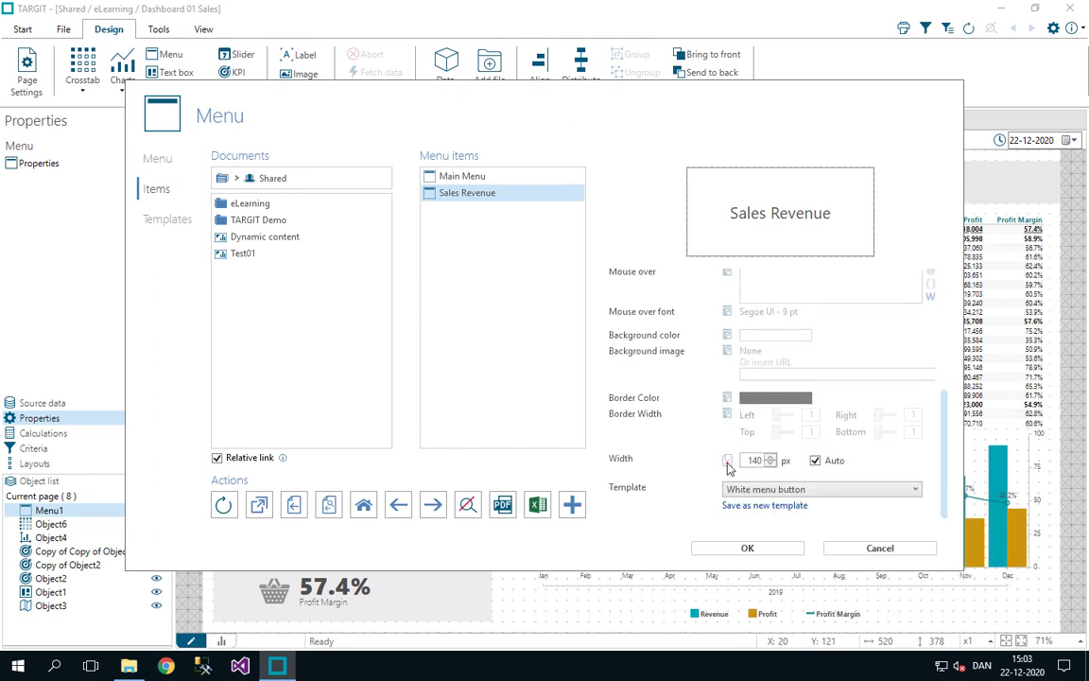
{"action": "left_click", "coordinate": [482, 177]}
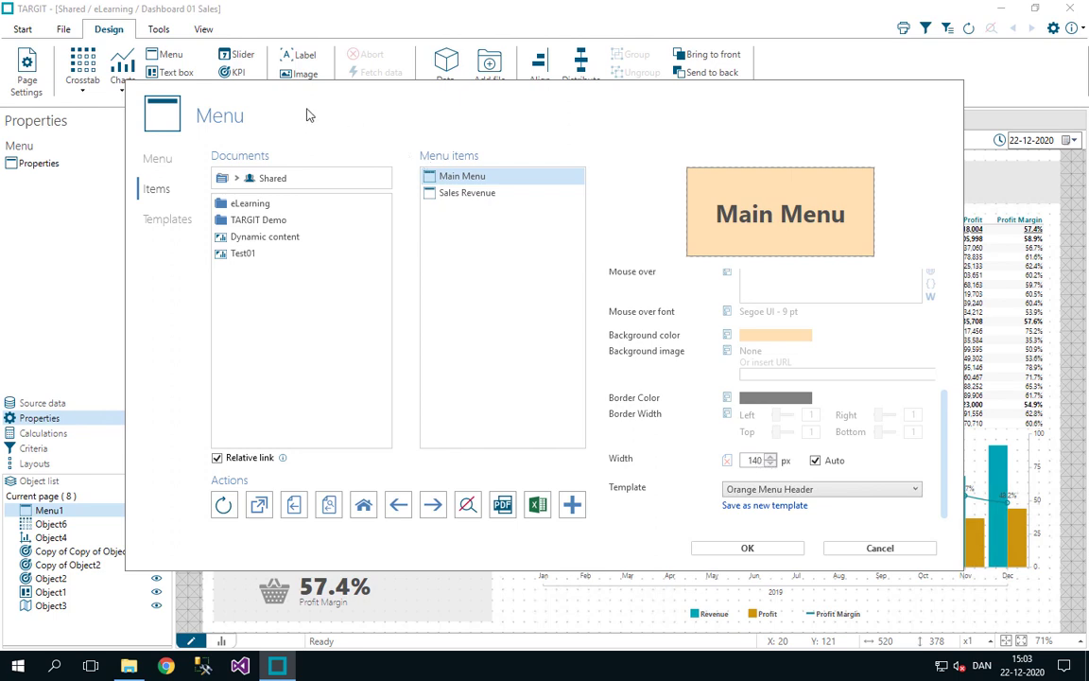
{"action": "left_click", "coordinate": [161, 162]}
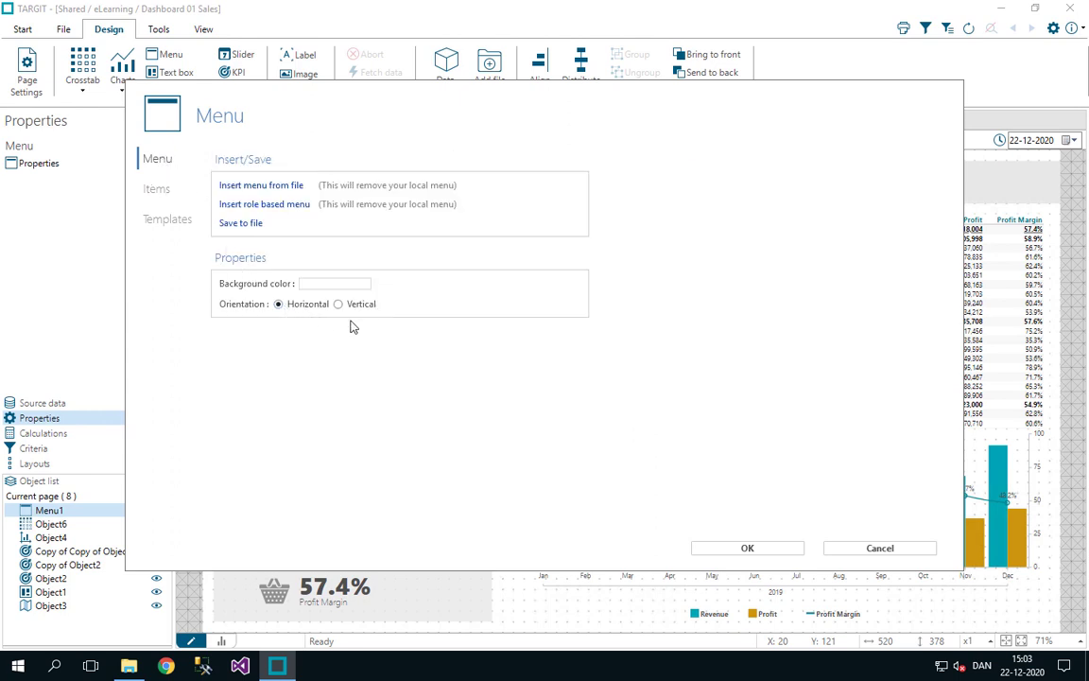
{"action": "left_click_drag", "start_coordinate": [296, 108], "coordinate": [712, 235]}
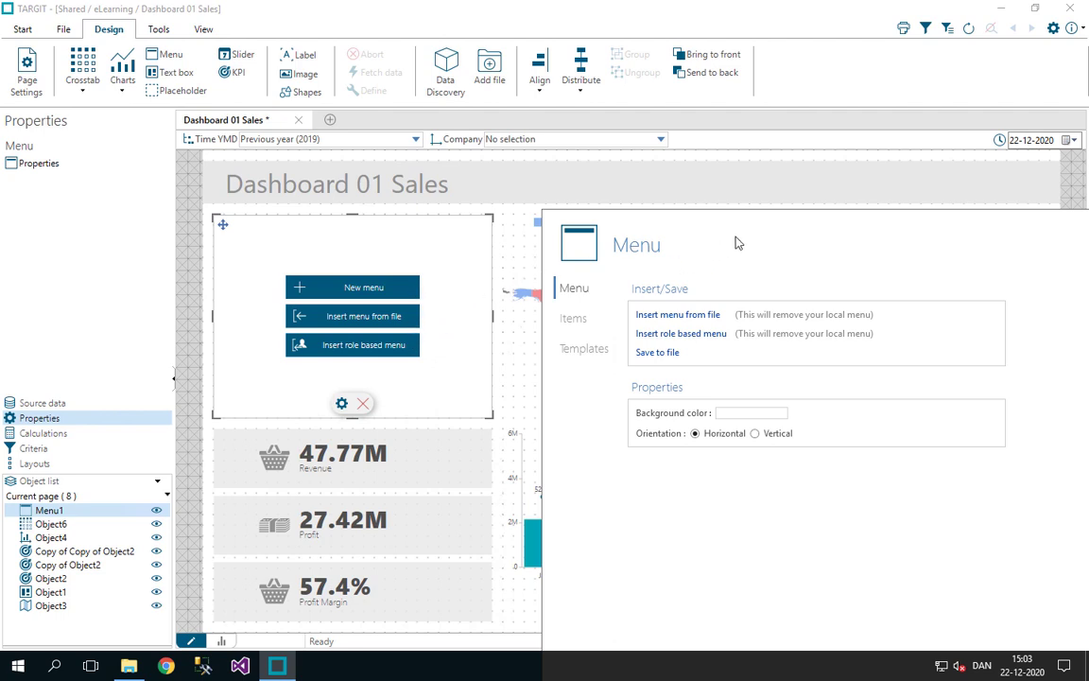
{"action": "left_click", "coordinate": [755, 433]}
{"action": "left_click_drag", "start_coordinate": [420, 115], "coordinate": [334, 80]}
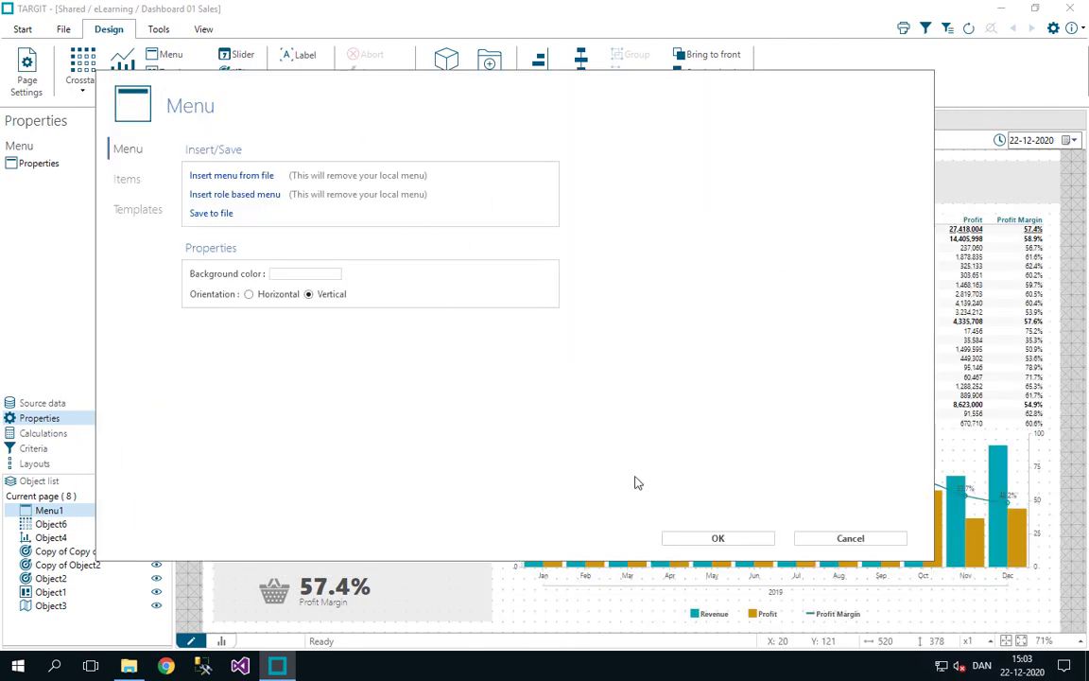
- Turn off automatic height for the Main Menu and Sales Revenue items, set Sales Revenue's height to 80 px, and apply the menu settings
{"action": "left_click", "coordinate": [123, 177]}
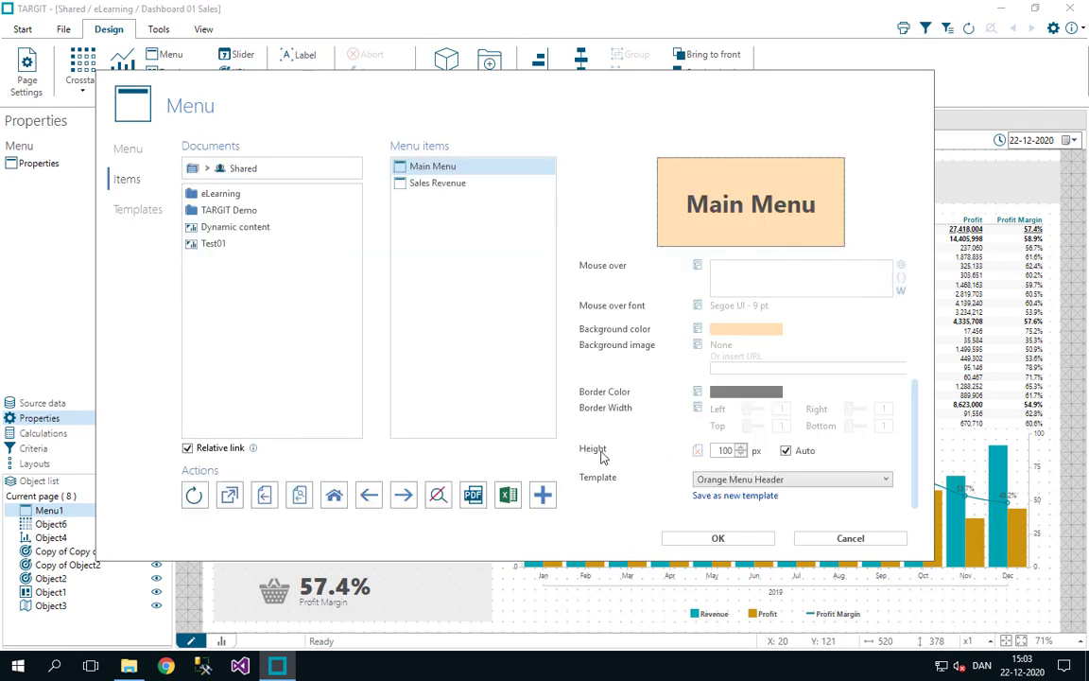
{"action": "left_click", "coordinate": [787, 453]}
{"action": "left_click", "coordinate": [427, 185]}
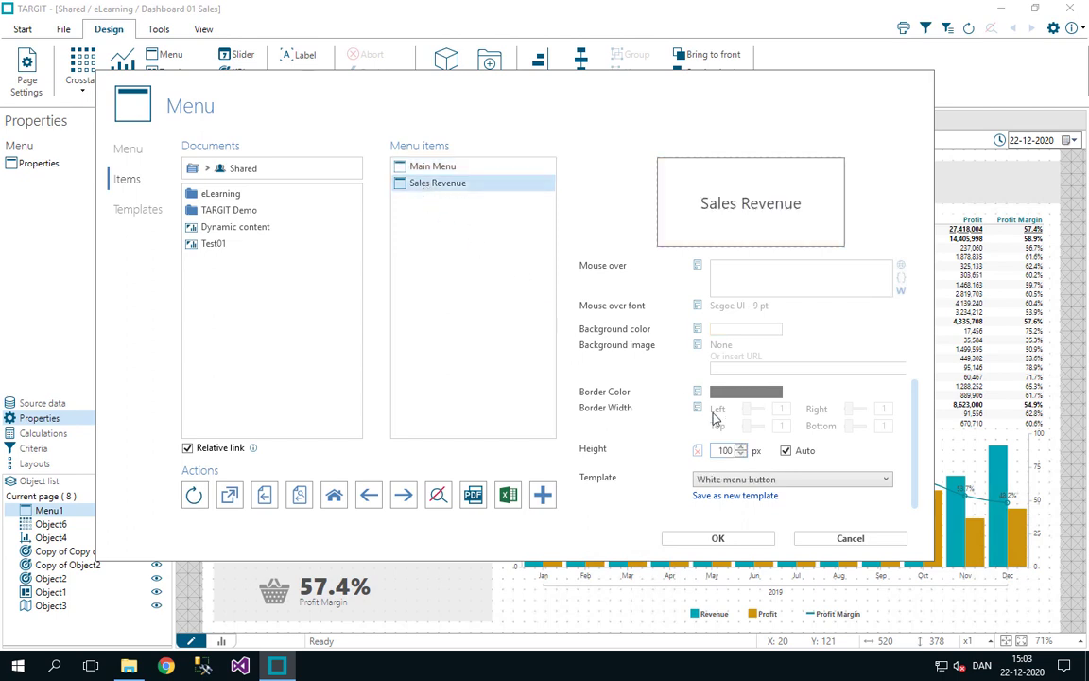
{"action": "left_click", "coordinate": [787, 452]}
{"action": "double_click", "coordinate": [720, 450]}
{"action": "type", "text": "80"}
{"action": "left_click", "coordinate": [747, 541]}
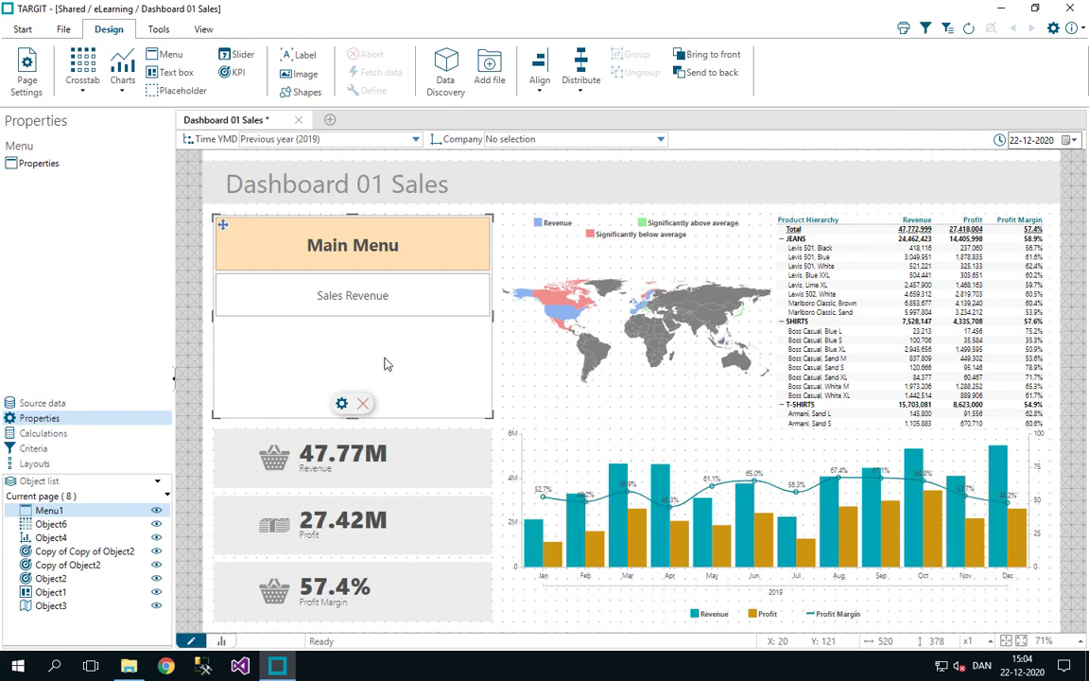
- Reopen the menu's settings and override the template's trigger for the Sales Revenue item only
{"action": "left_click", "coordinate": [342, 405]}
{"action": "left_click", "coordinate": [492, 195], "text": "shift"}
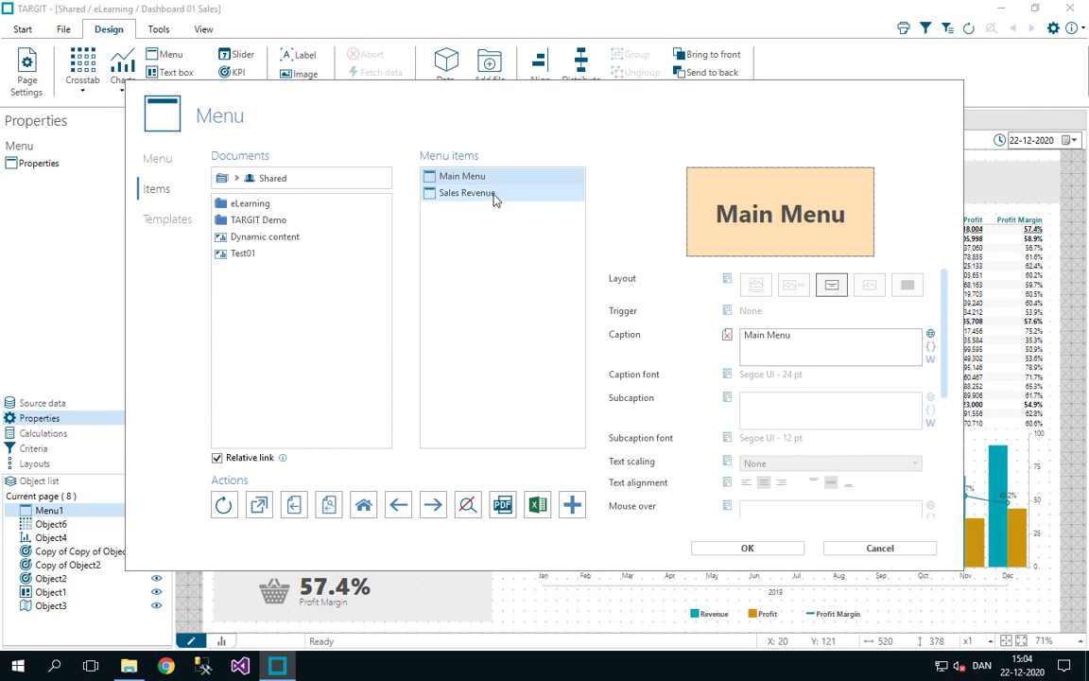
{"action": "left_click", "coordinate": [495, 196]}
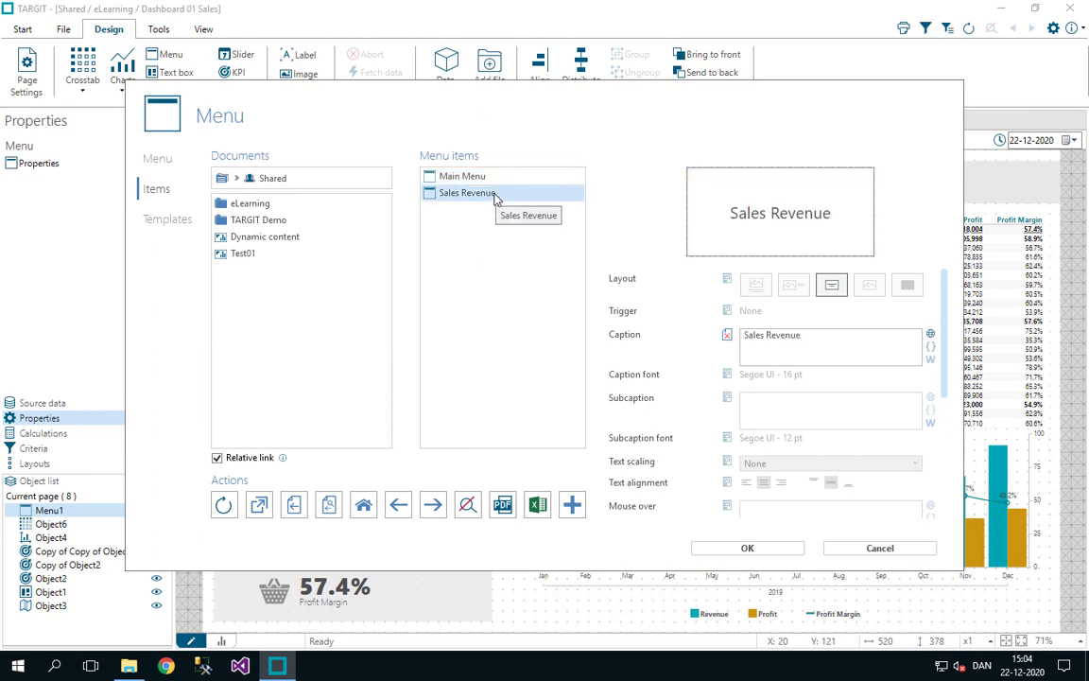
{"action": "left_click", "coordinate": [728, 315]}
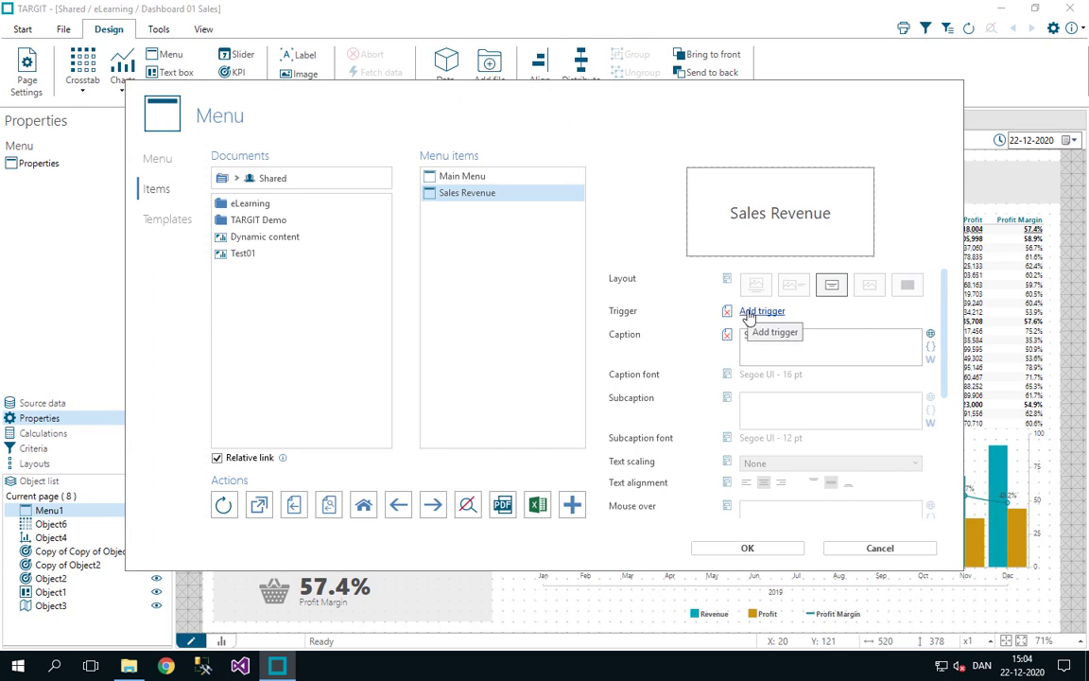
- Add an Open document trigger to Sales Revenue for Dashboard 02 Sales Revenue in Shared > eLearning, using saved criteria only
{"action": "left_click", "coordinate": [761, 311]}
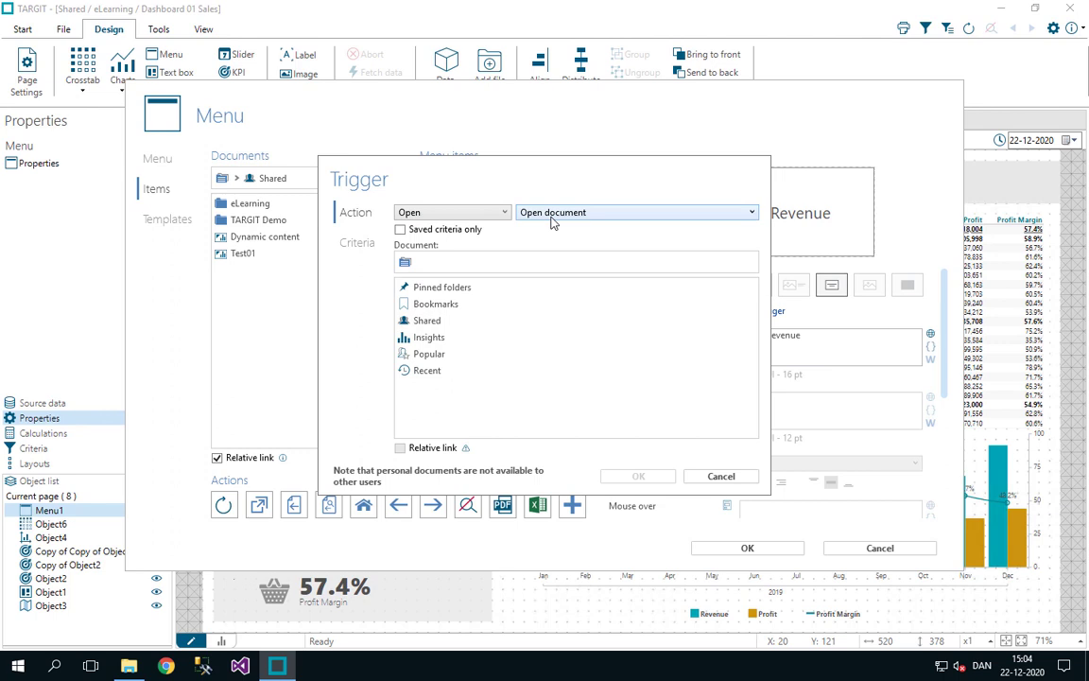
{"action": "double_click", "coordinate": [432, 322]}
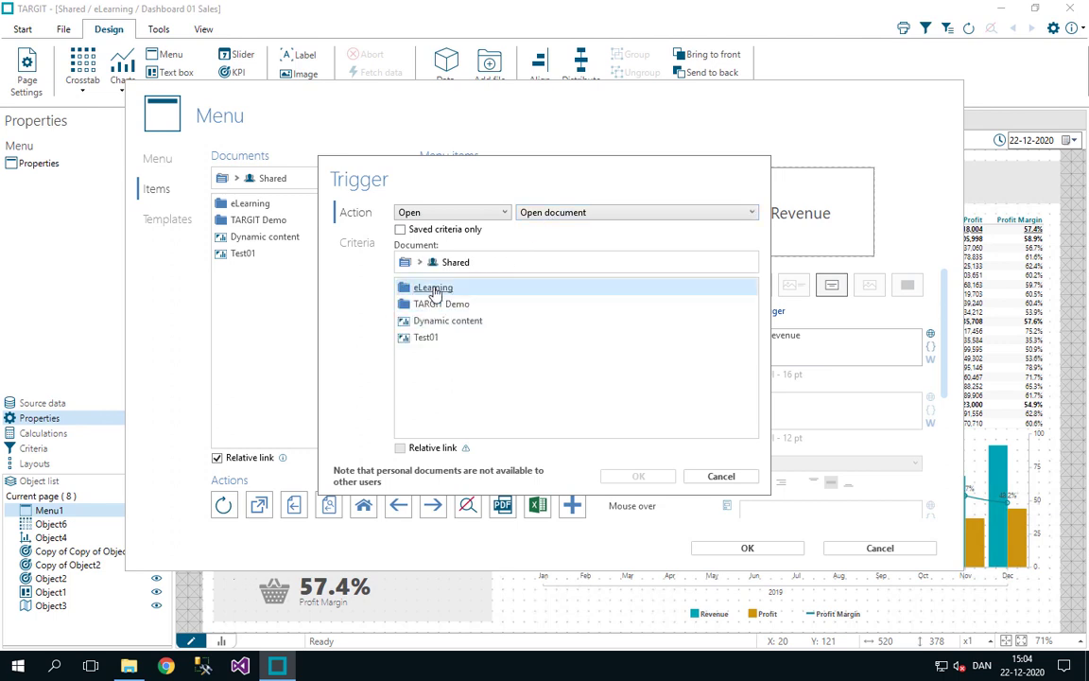
{"action": "double_click", "coordinate": [405, 288]}
{"action": "left_click", "coordinate": [498, 321]}
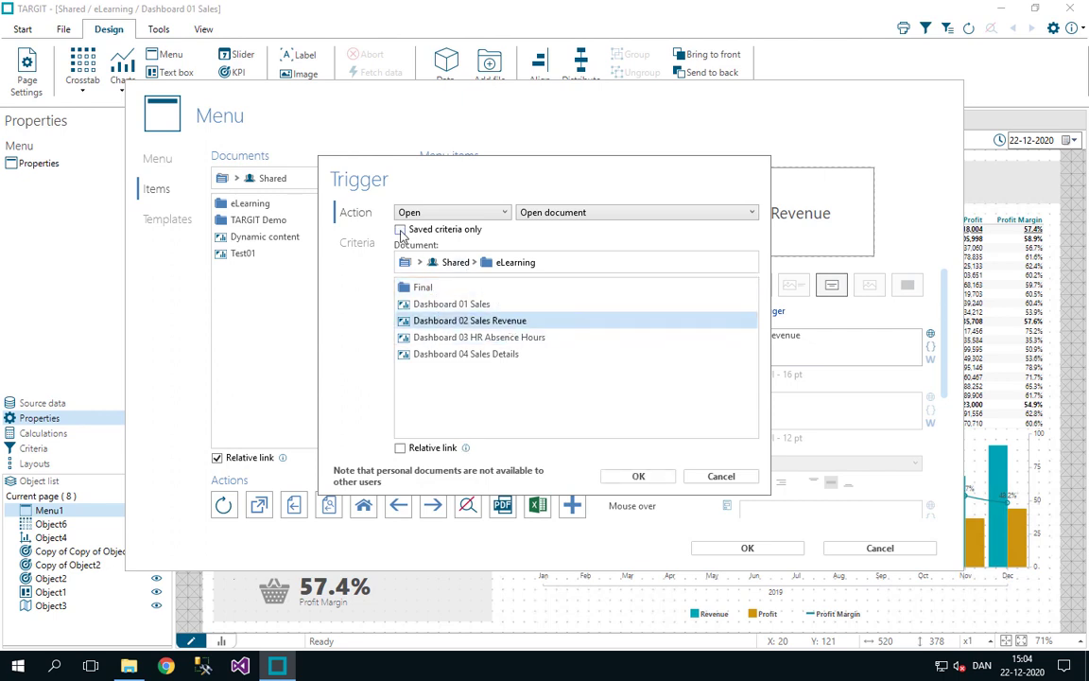
{"action": "left_click", "coordinate": [400, 232]}
{"action": "left_click", "coordinate": [636, 477]}
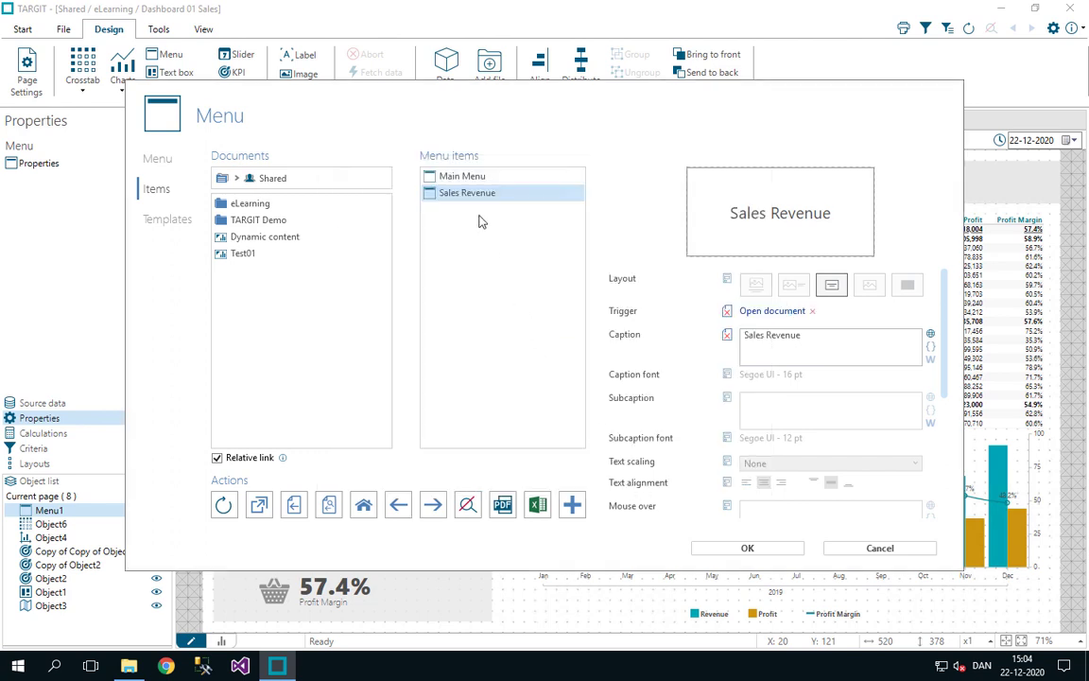
- Duplicate the Sales Revenue menu item and caption the copy "Sales Details"
{"action": "right_click", "coordinate": [446, 197]}
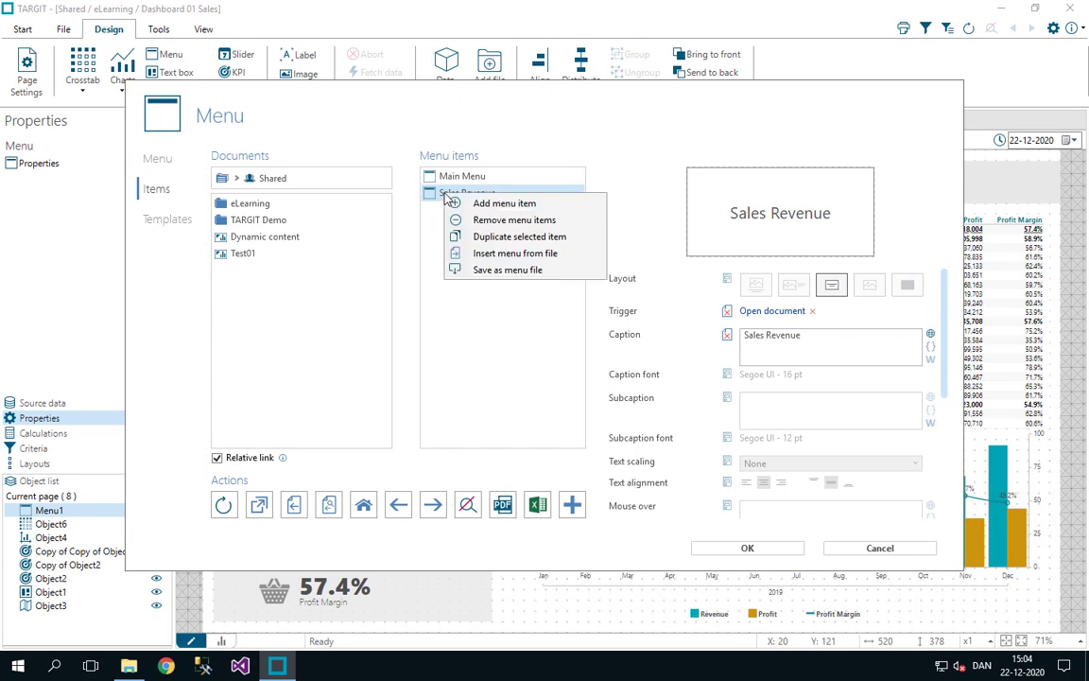
{"action": "left_click", "coordinate": [498, 237]}
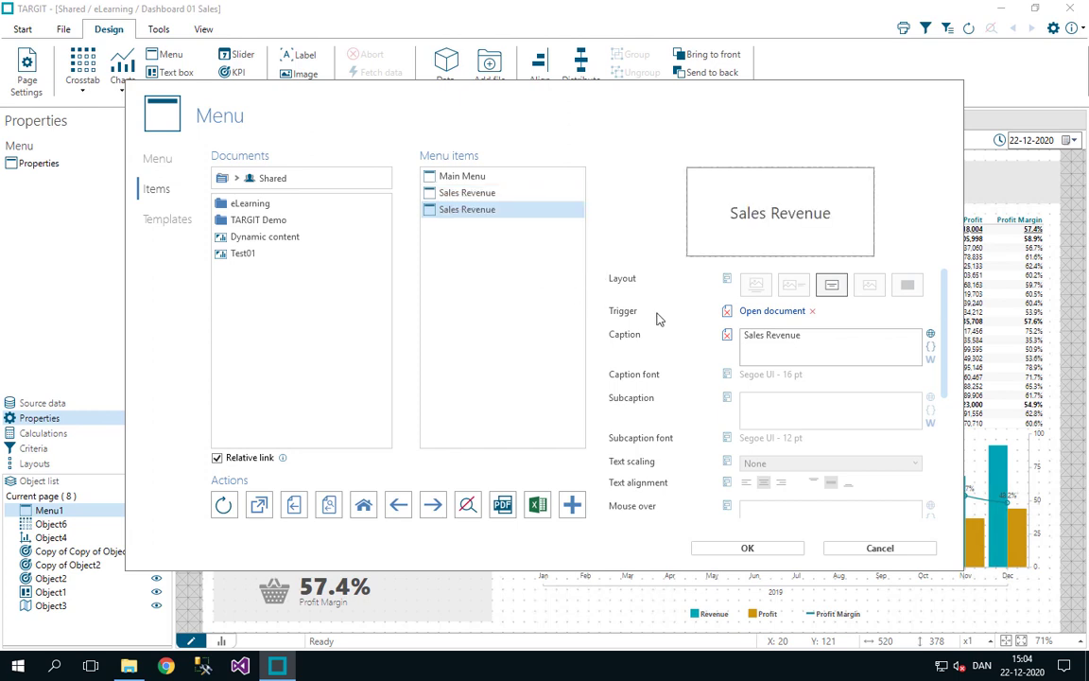
{"action": "left_click", "coordinate": [811, 342]}
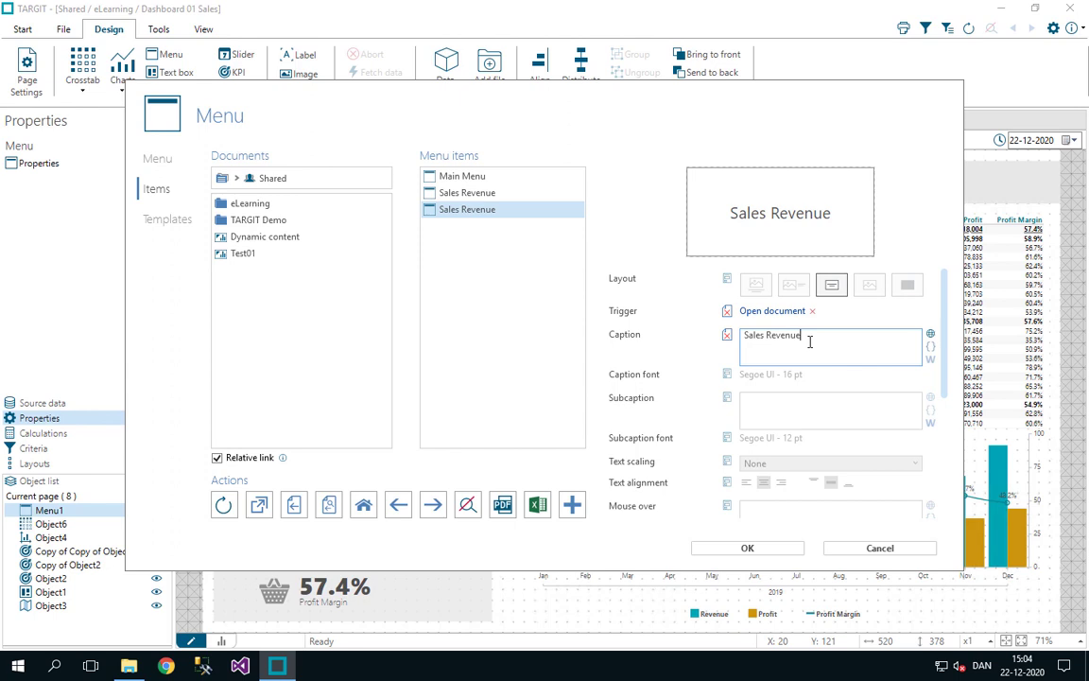
{"action": "double_click", "coordinate": [810, 343]}
{"action": "type", "text": "Deta"}
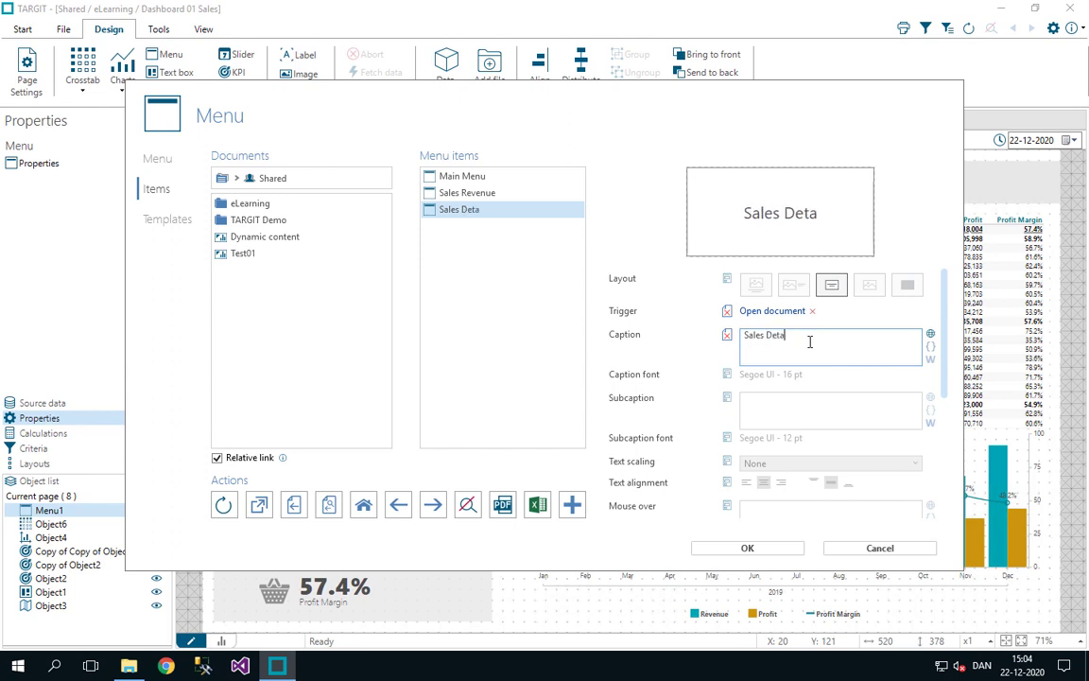
{"action": "type", "text": "ils"}
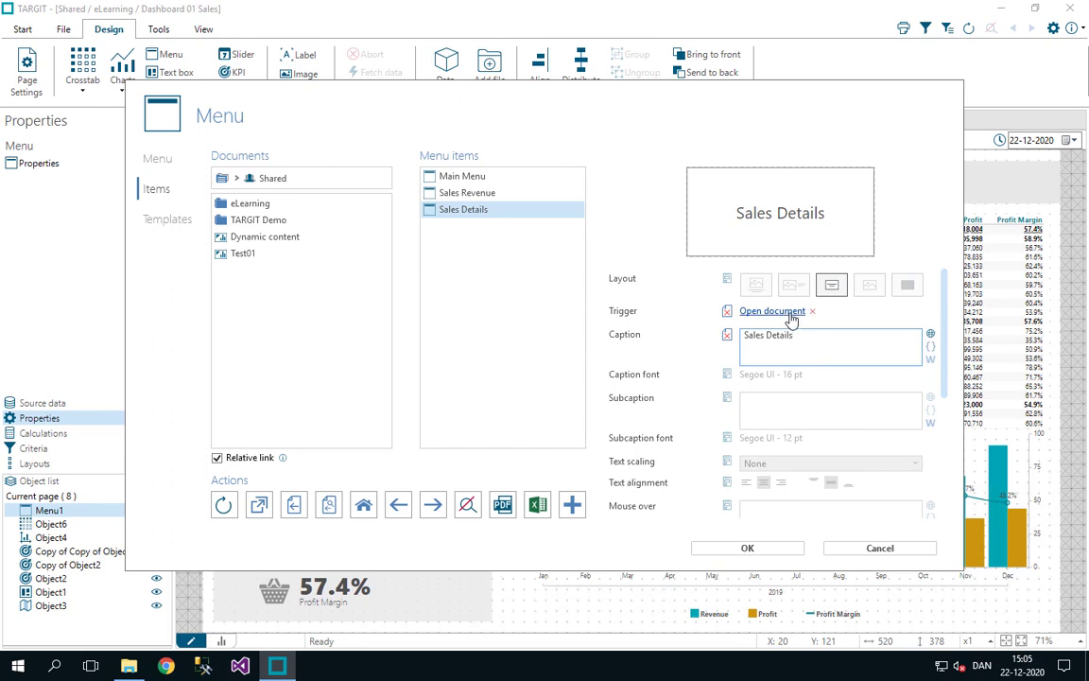
- Change the Sales Details item's Open document trigger to Dashboard 04 Sales Details in Shared > eLearning
{"action": "left_click", "coordinate": [789, 317]}
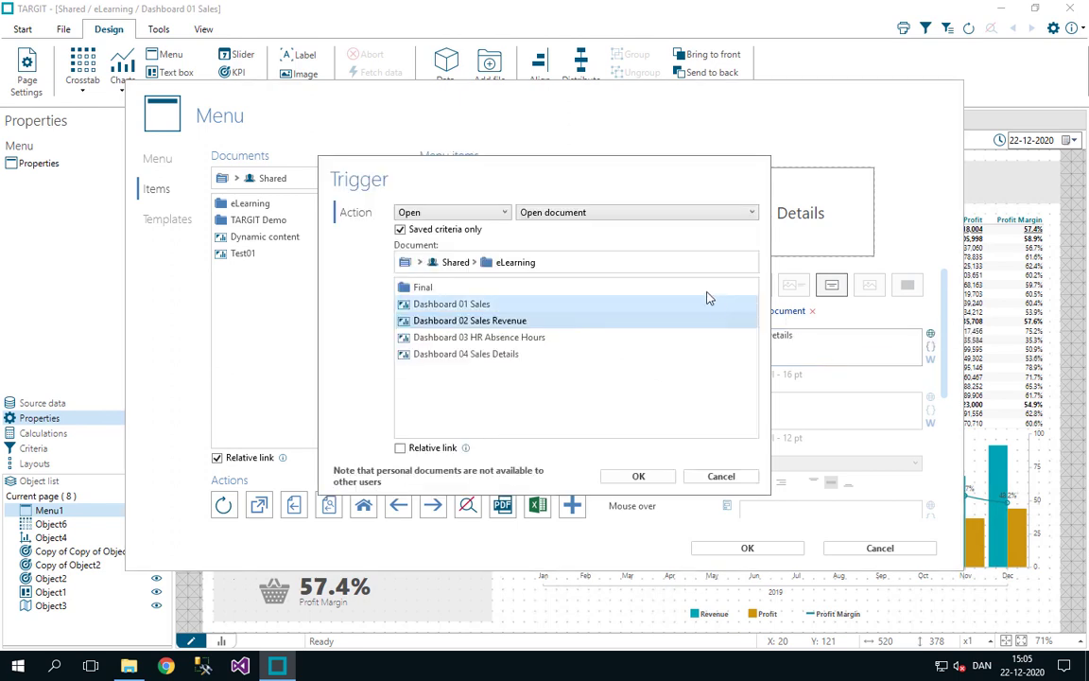
{"action": "left_click", "coordinate": [484, 353]}
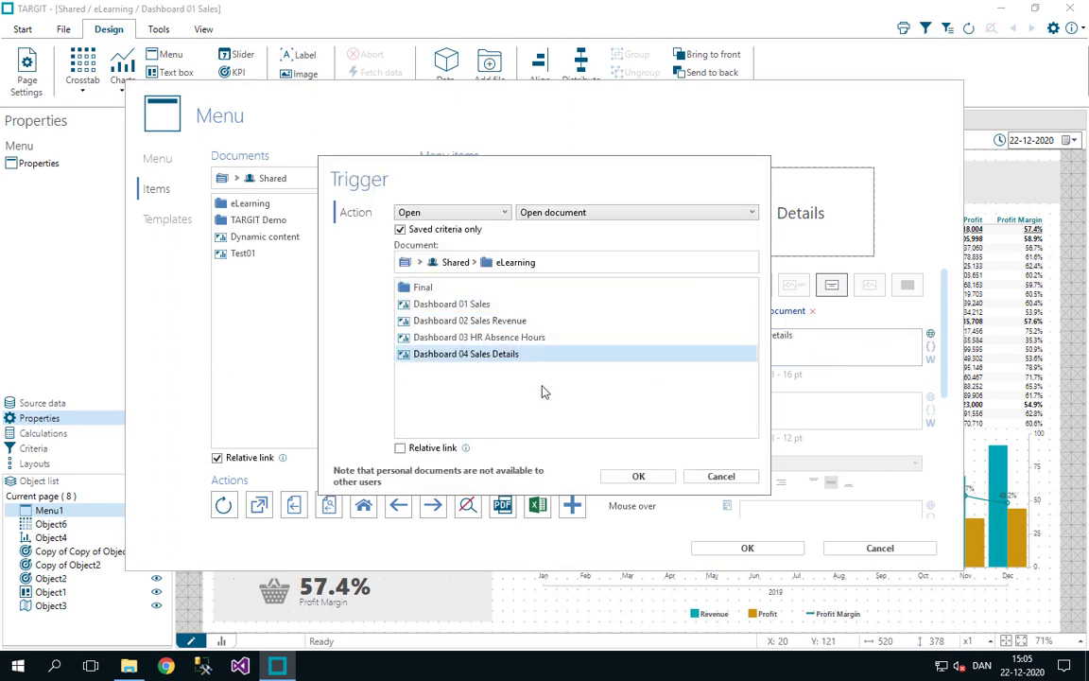
{"action": "left_click", "coordinate": [642, 476]}
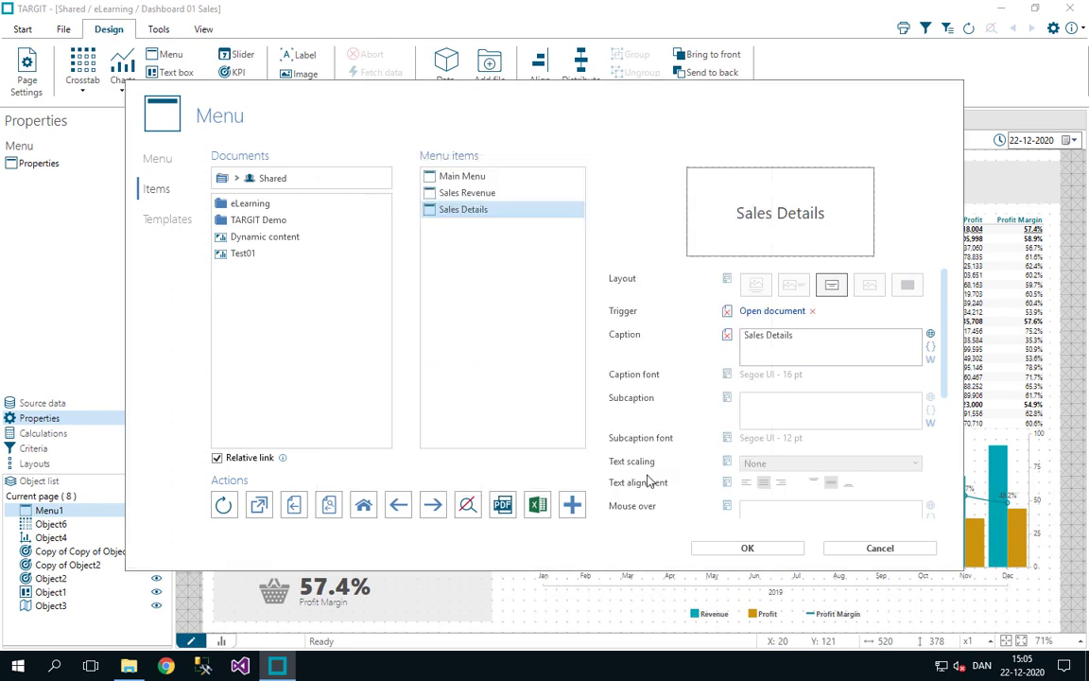
- Duplicate the Sales Details menu item and caption the copy "Absence Hours"
{"action": "right_click", "coordinate": [463, 209]}
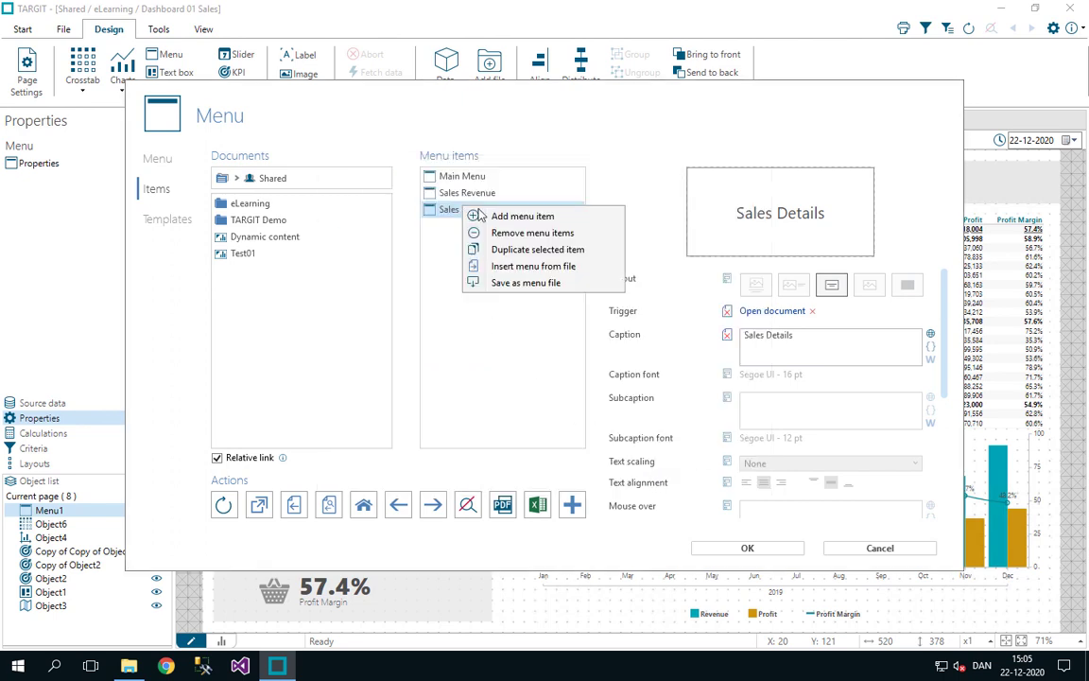
{"action": "left_click", "coordinate": [510, 249]}
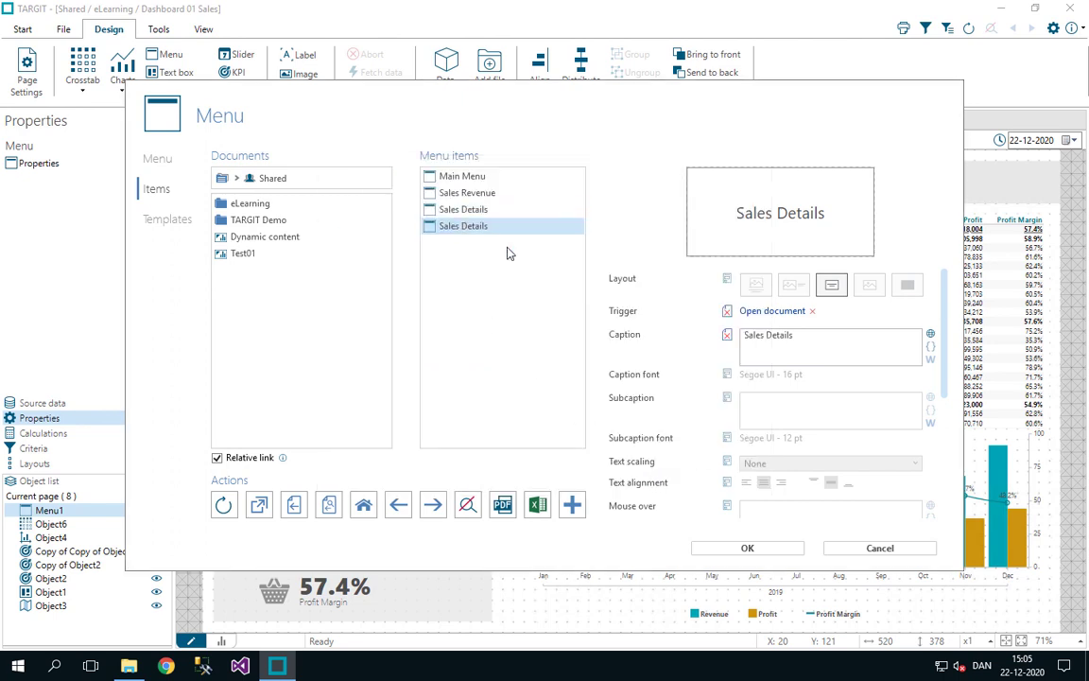
{"action": "triple_click", "coordinate": [823, 336]}
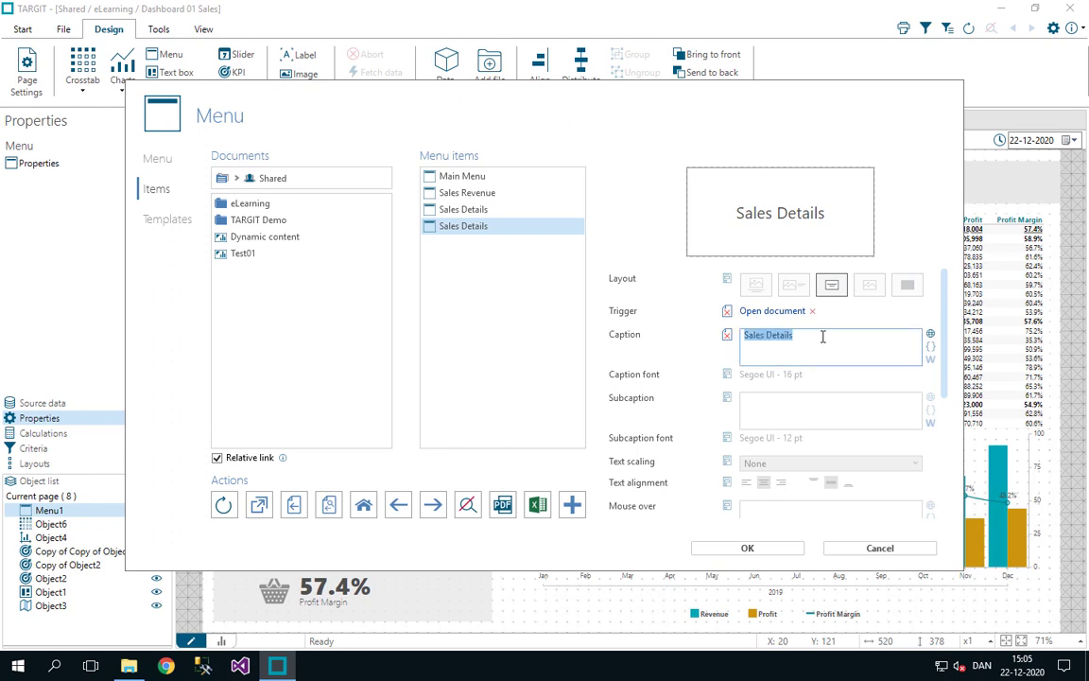
{"action": "type", "text": "Ab"}
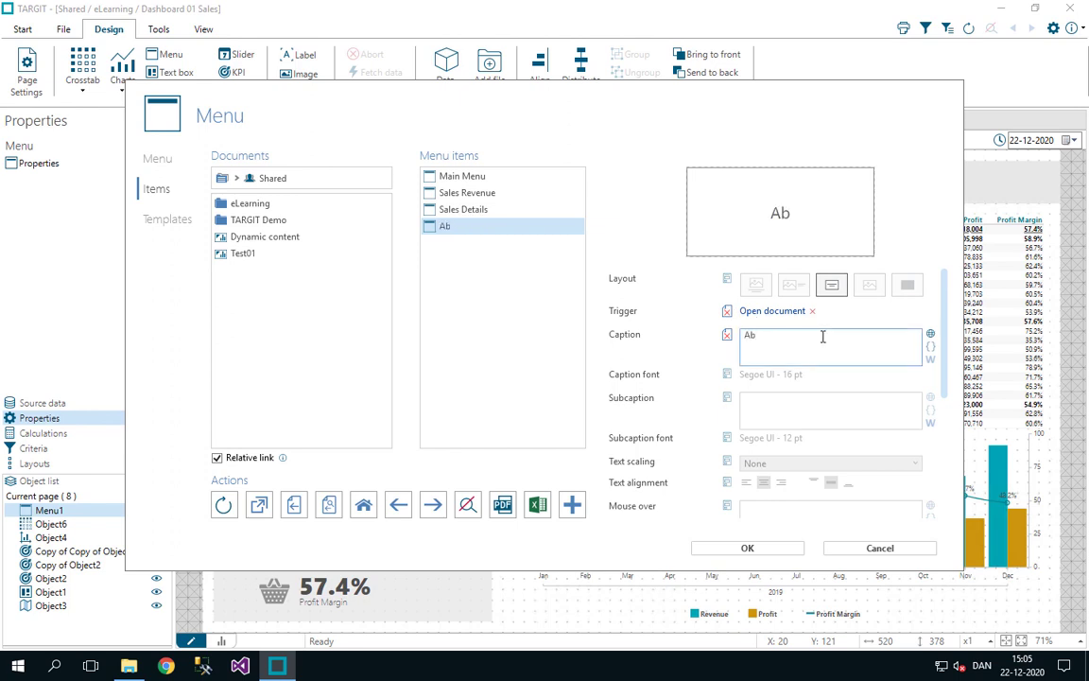
{"action": "type", "text": "sence Hour"}
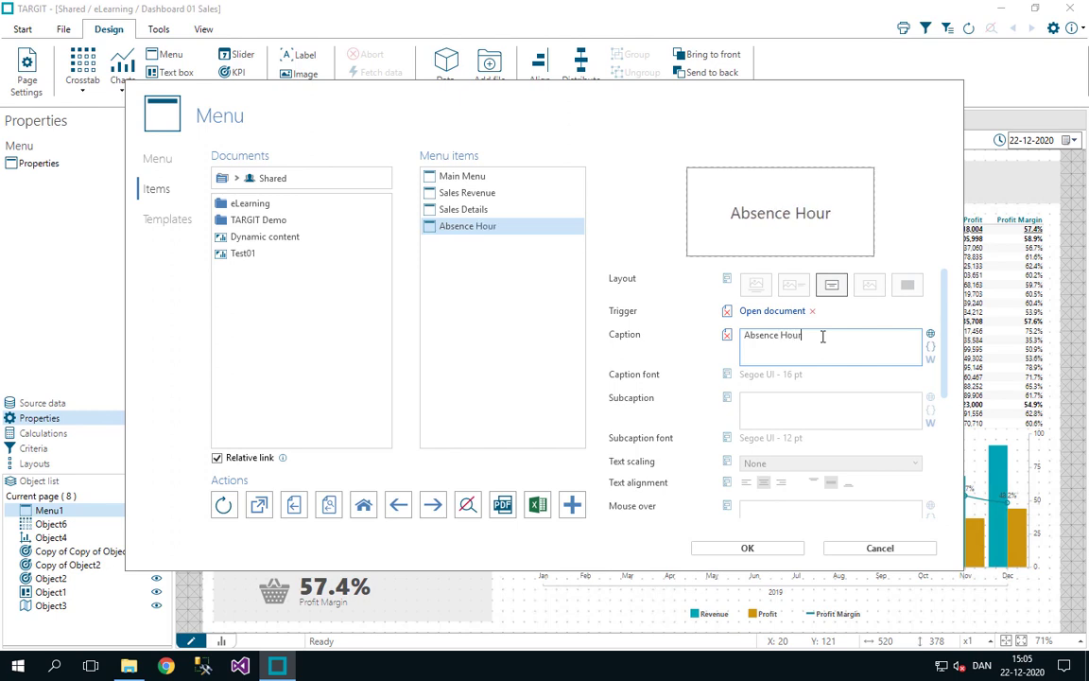
{"action": "type", "text": "s"}
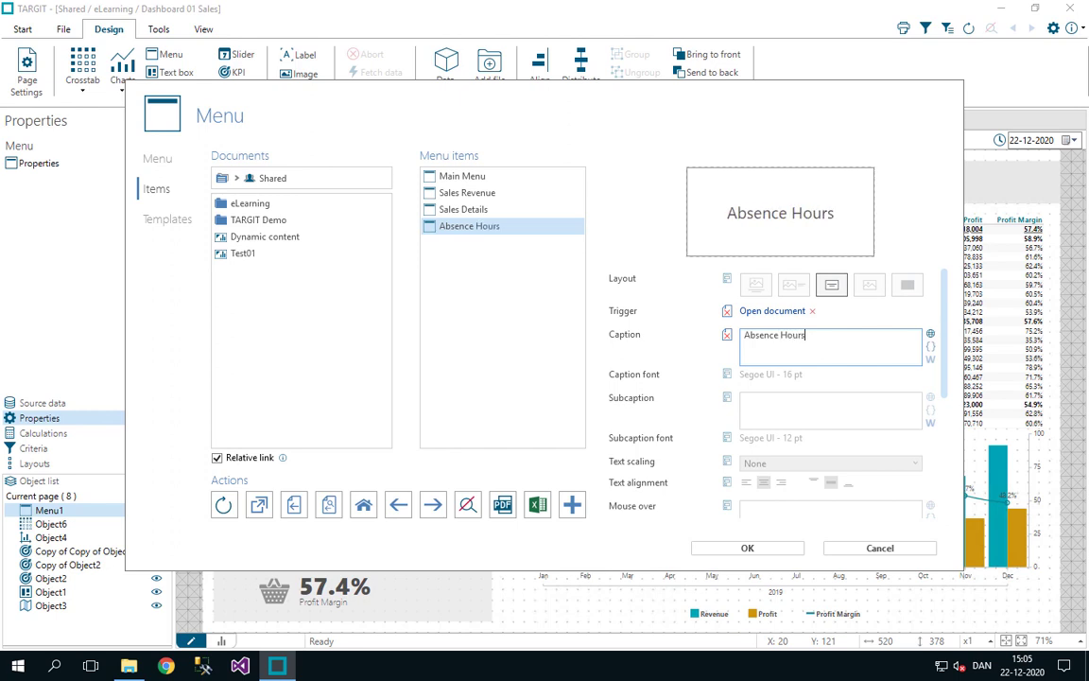
- Point the Absence Hours item's trigger to Dashboard 03 HR Absence Hours and apply the menu settings
{"action": "left_click", "coordinate": [771, 311]}
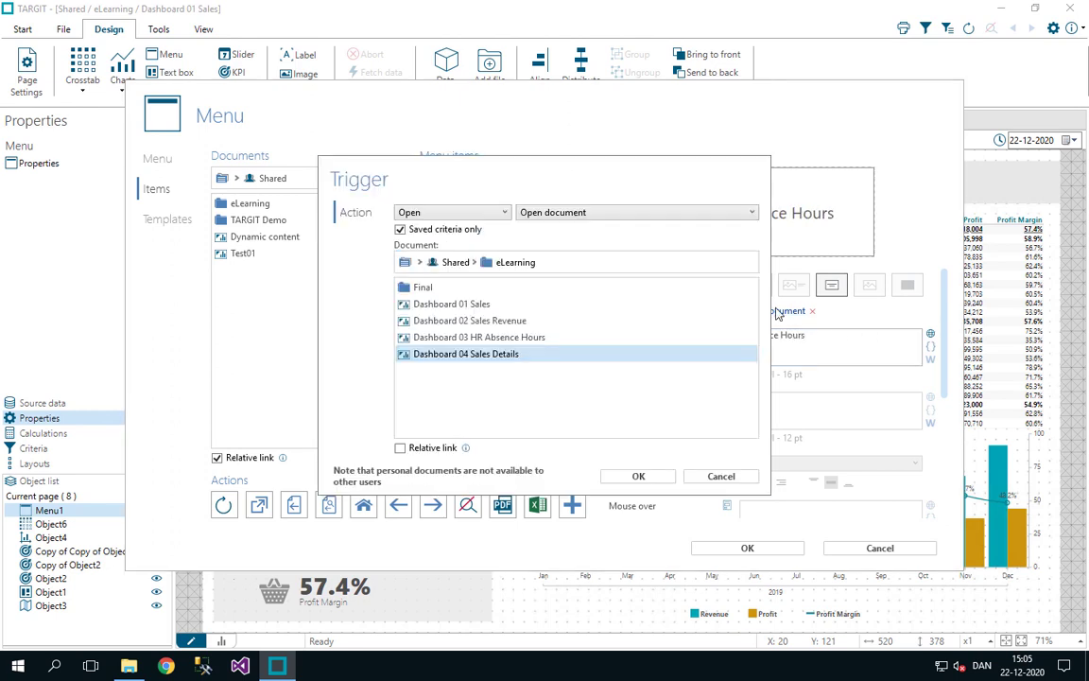
{"action": "left_click", "coordinate": [517, 337]}
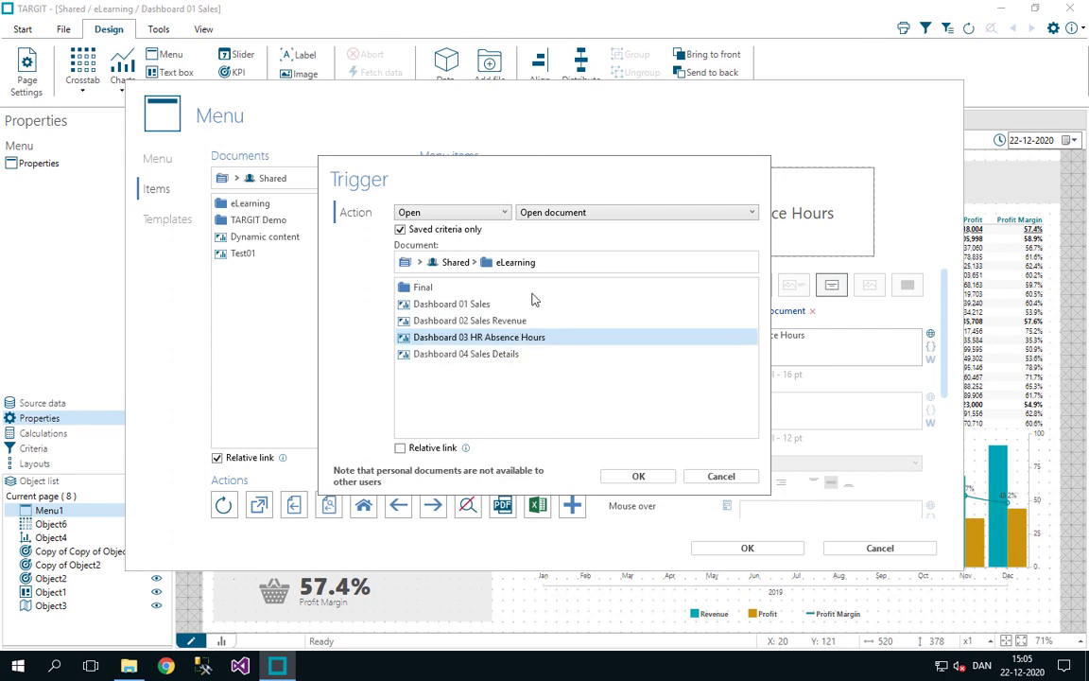
{"action": "left_click", "coordinate": [638, 477]}
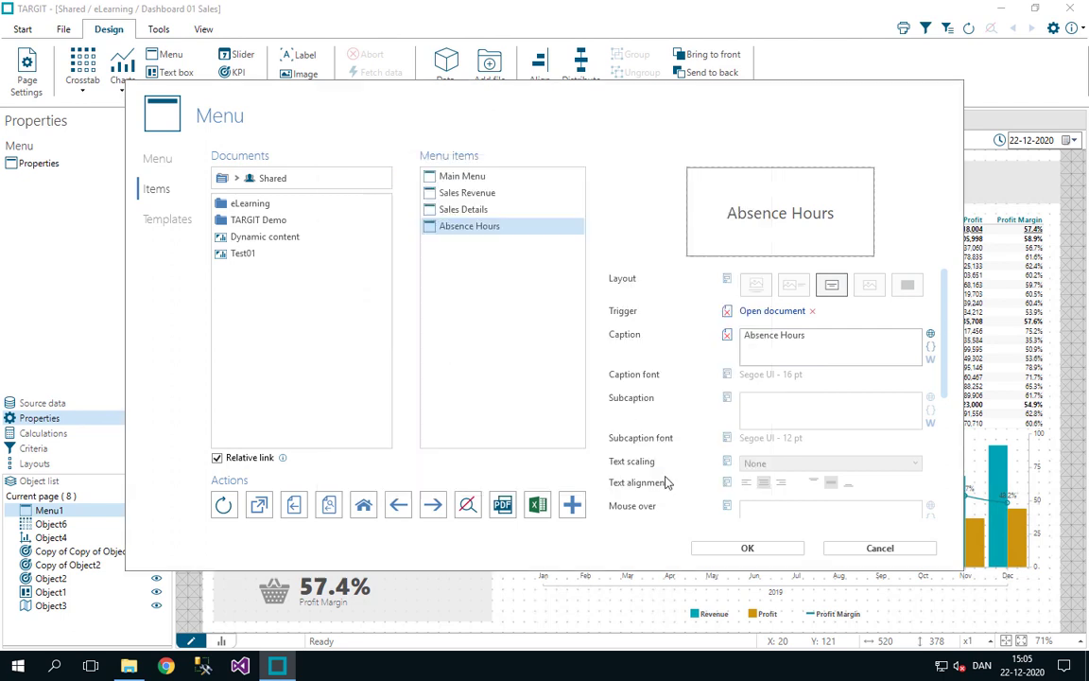
{"action": "left_click", "coordinate": [747, 549]}
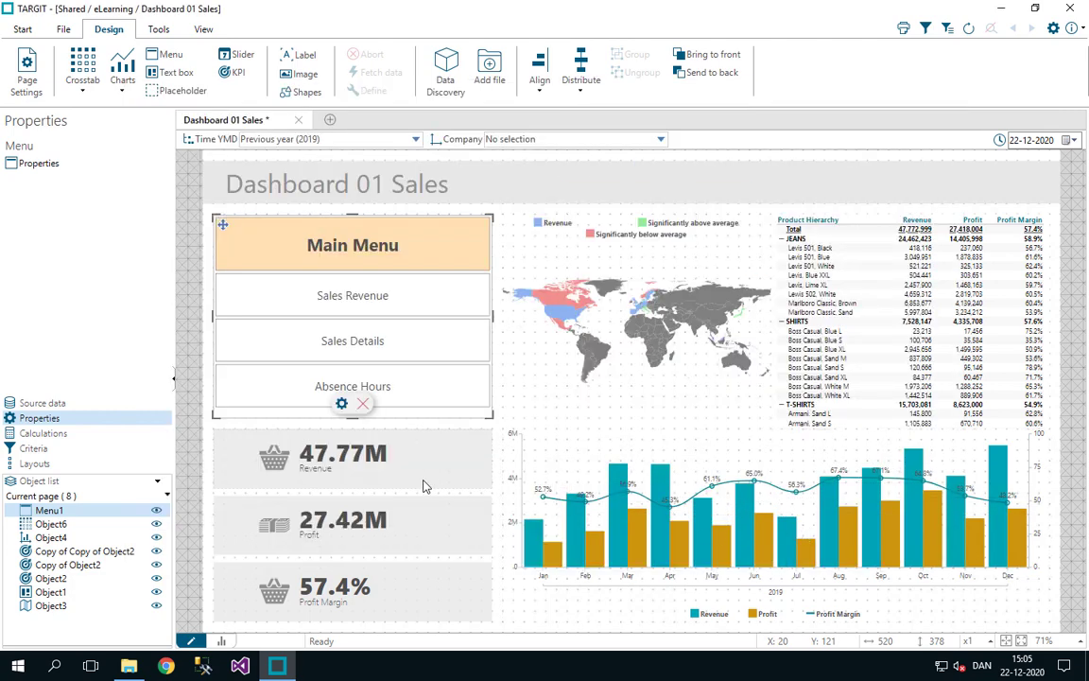
- Leave design mode and test the Sales Revenue menu item, saving the changes to Dashboard 01 Sales
{"action": "left_click", "coordinate": [222, 642]}
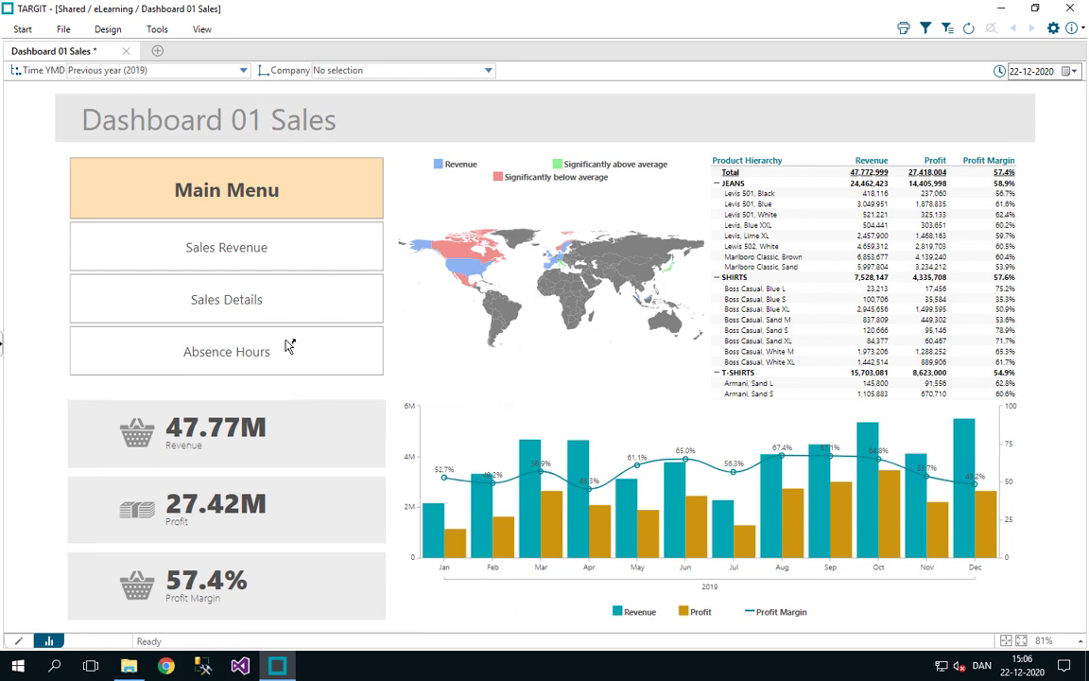
{"action": "left_click", "coordinate": [277, 253]}
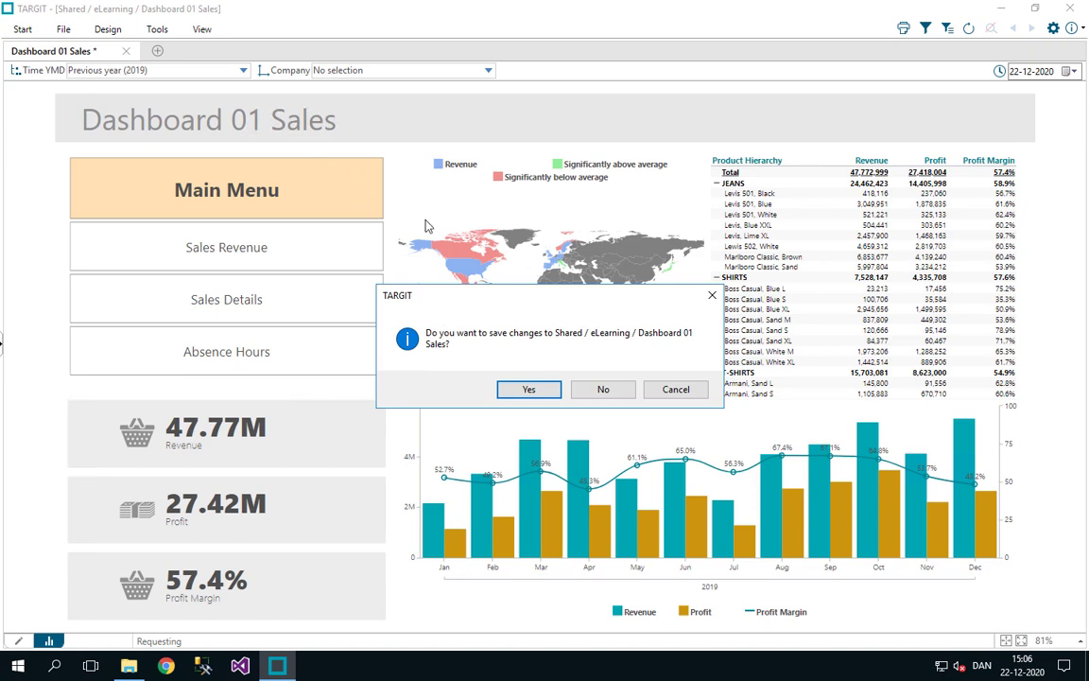
{"action": "left_click", "coordinate": [526, 388]}
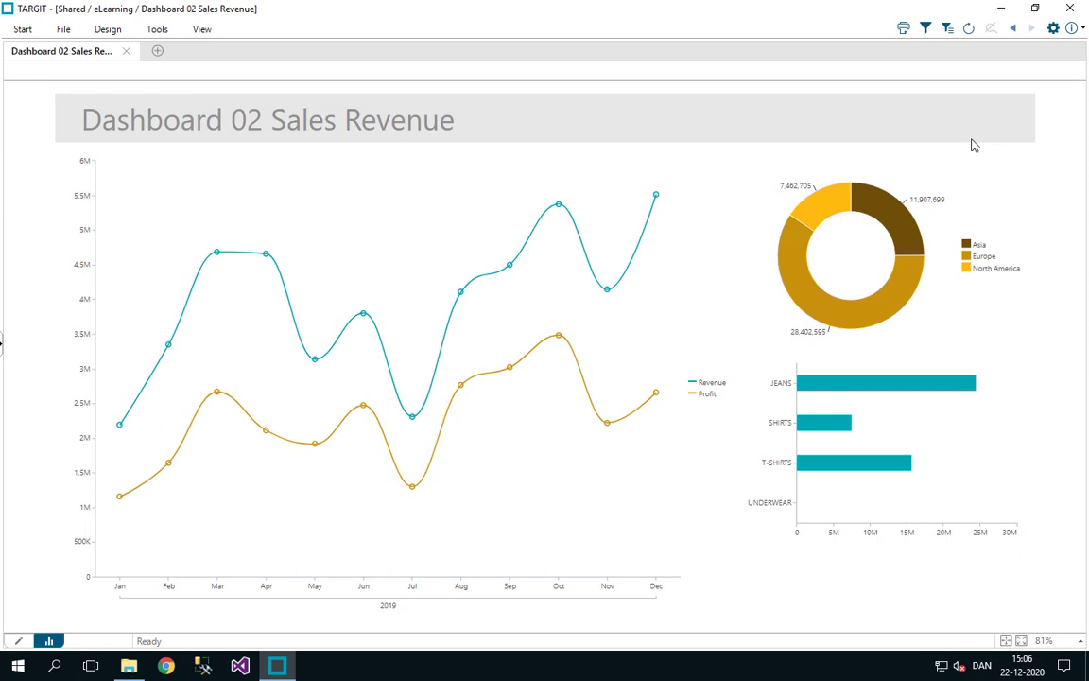
- Test the Sales Details and Absence Hours menu items, returning to Dashboard 01 Sales before each one
{"action": "left_click", "coordinate": [1013, 29]}
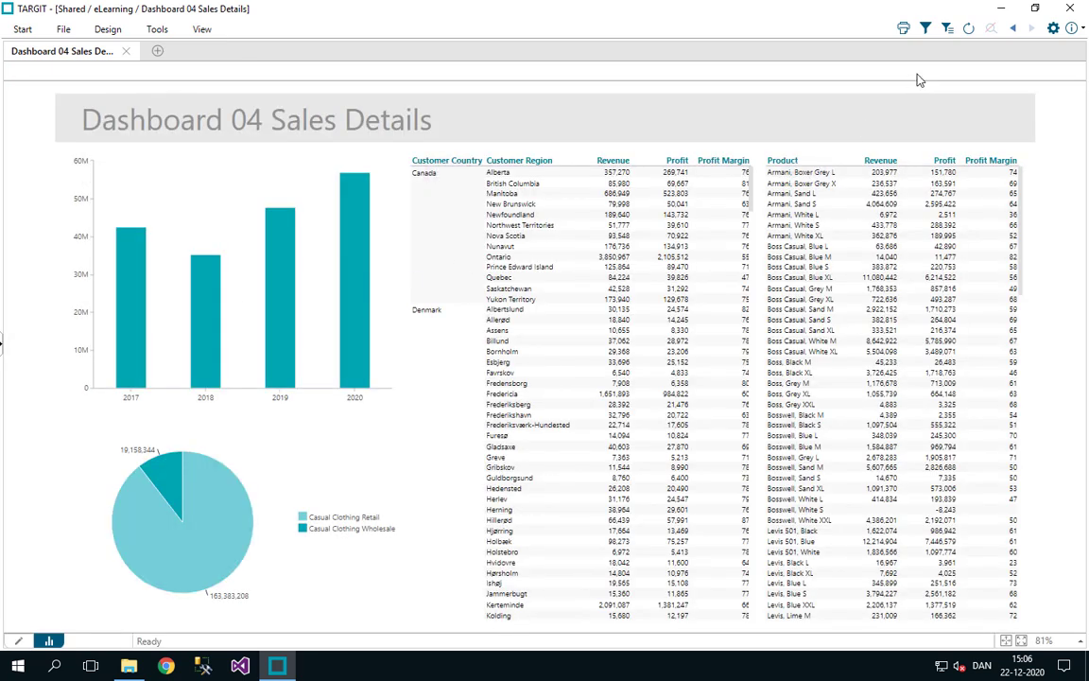
{"action": "left_click", "coordinate": [1012, 29]}
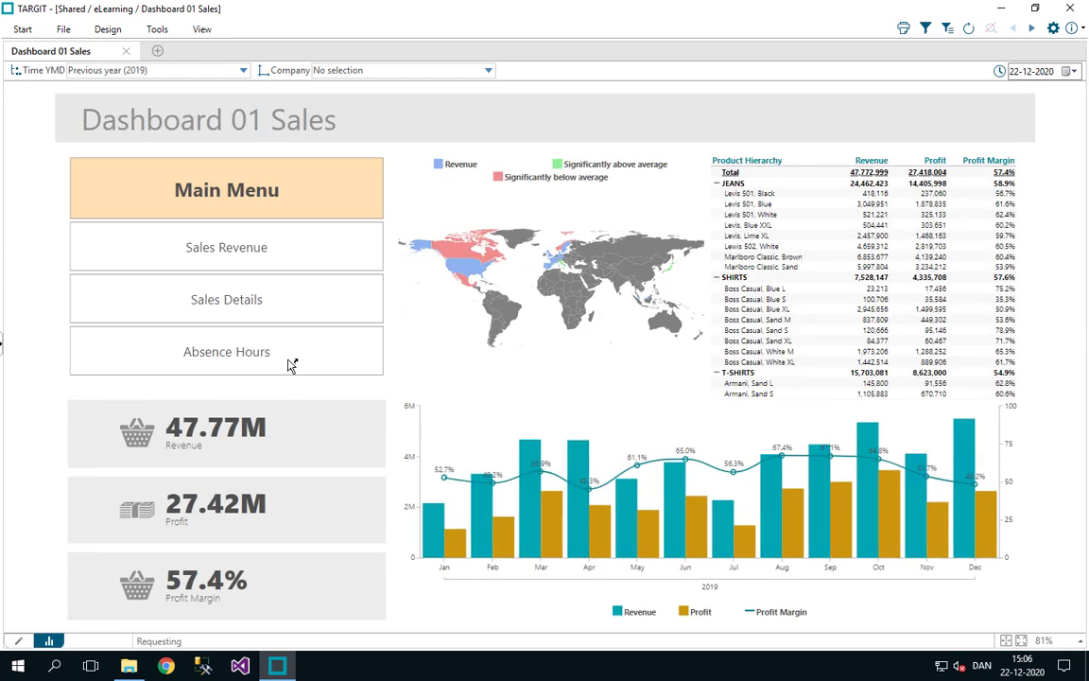
{"action": "left_click", "coordinate": [291, 364]}
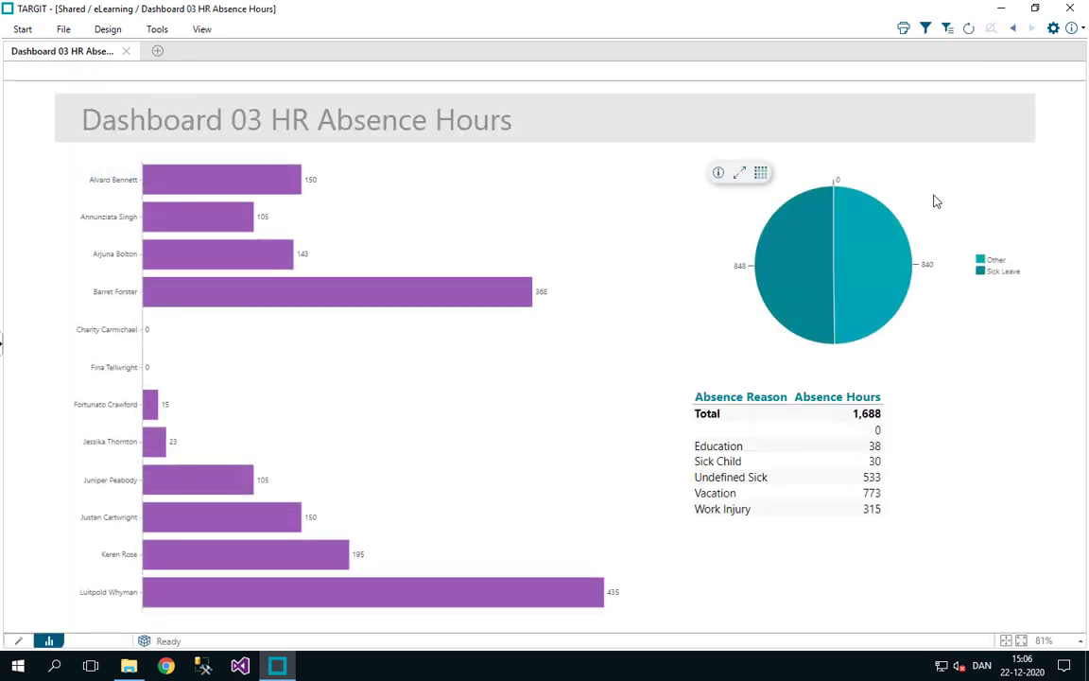